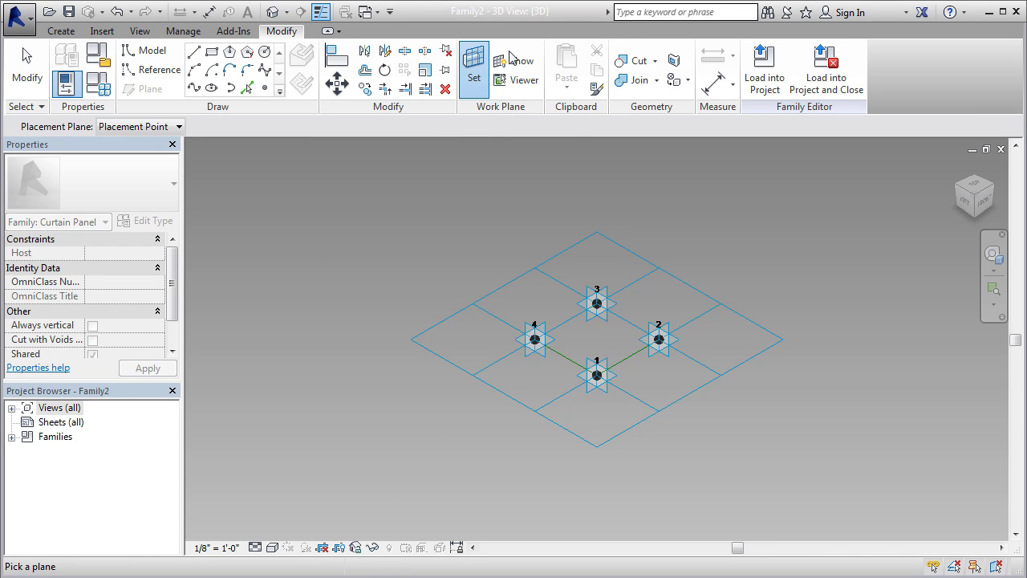
click(474, 64)
click(474, 65)
scroll(560, 389, up, 1)
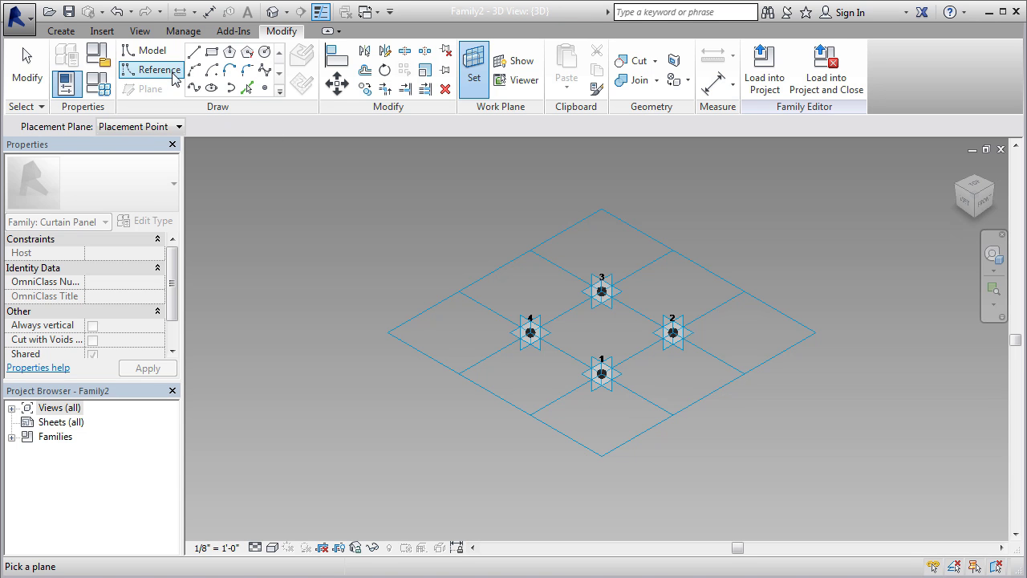
Step: Place a reference point on the grid just below adaptive point 1, then select it
click(265, 90)
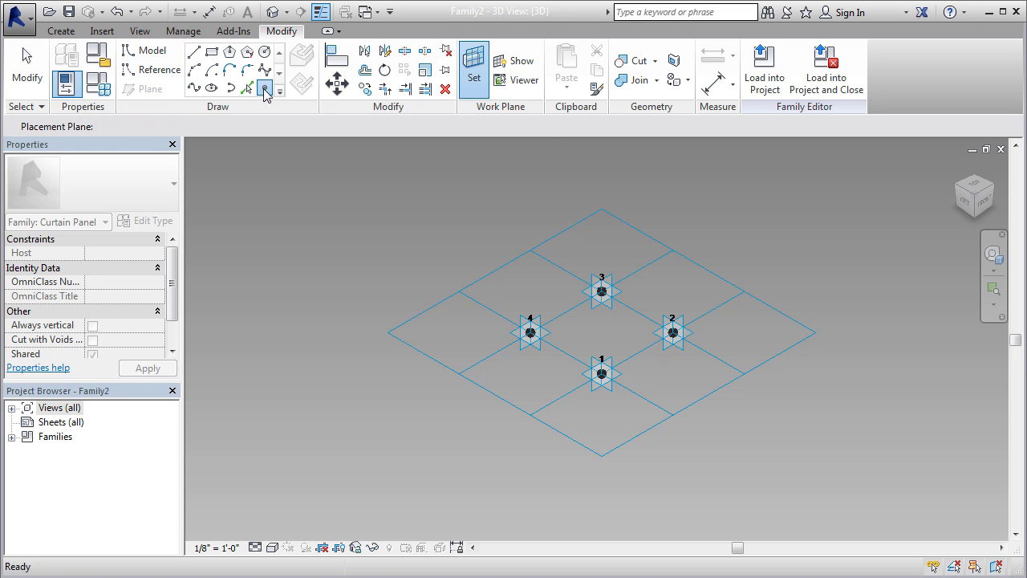
click(161, 70)
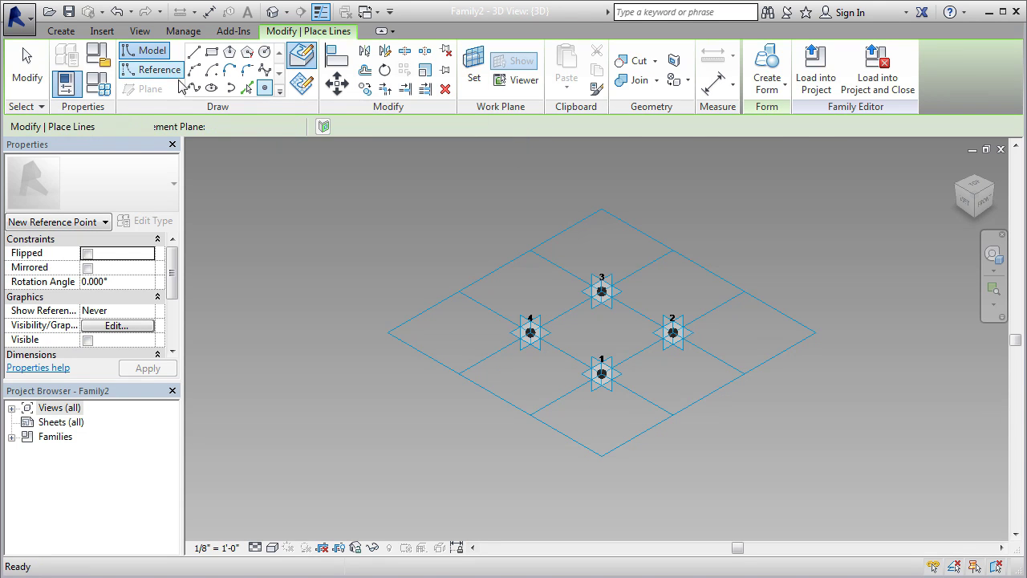
click(268, 88)
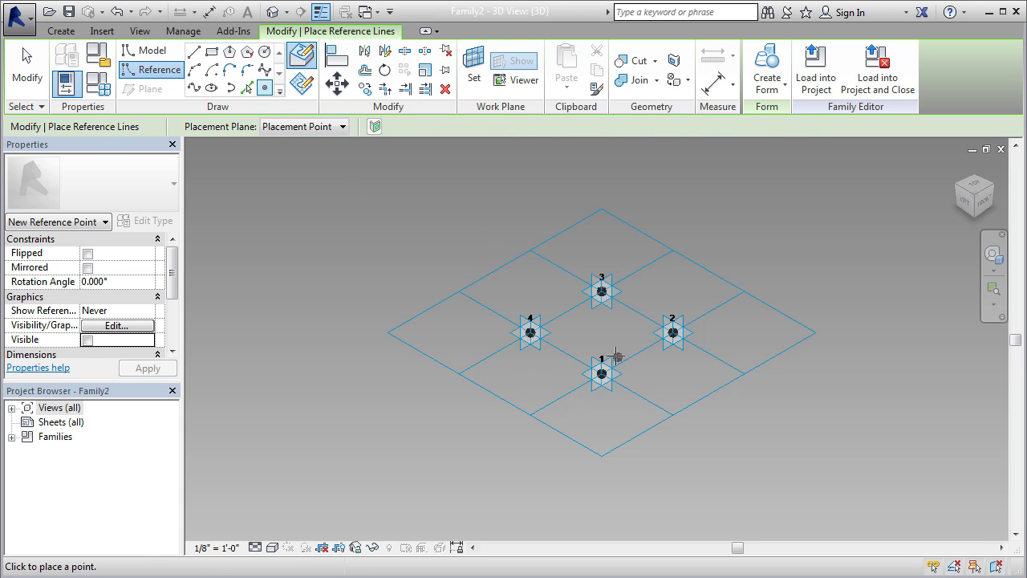
click(571, 407)
click(29, 67)
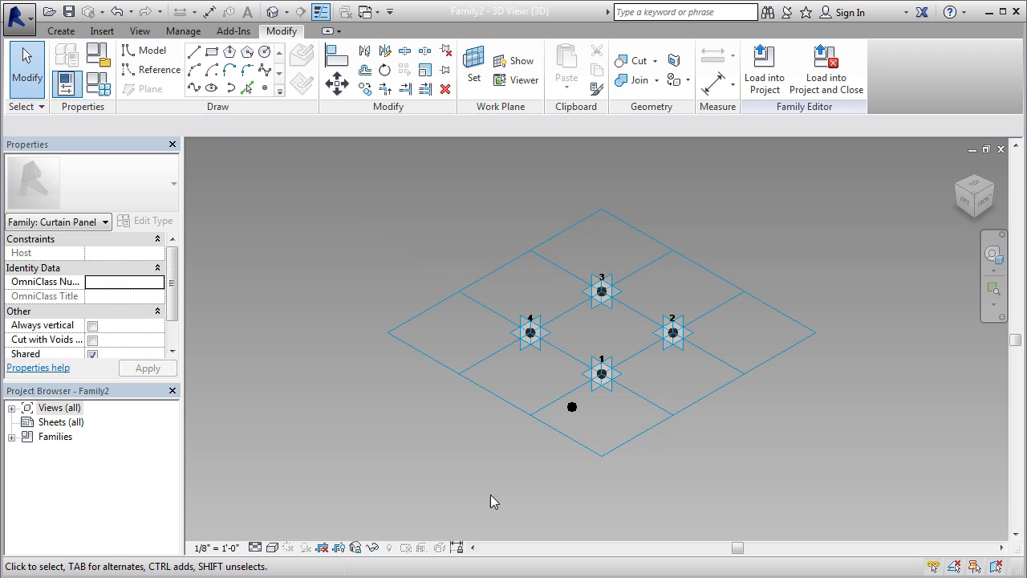
click(572, 408)
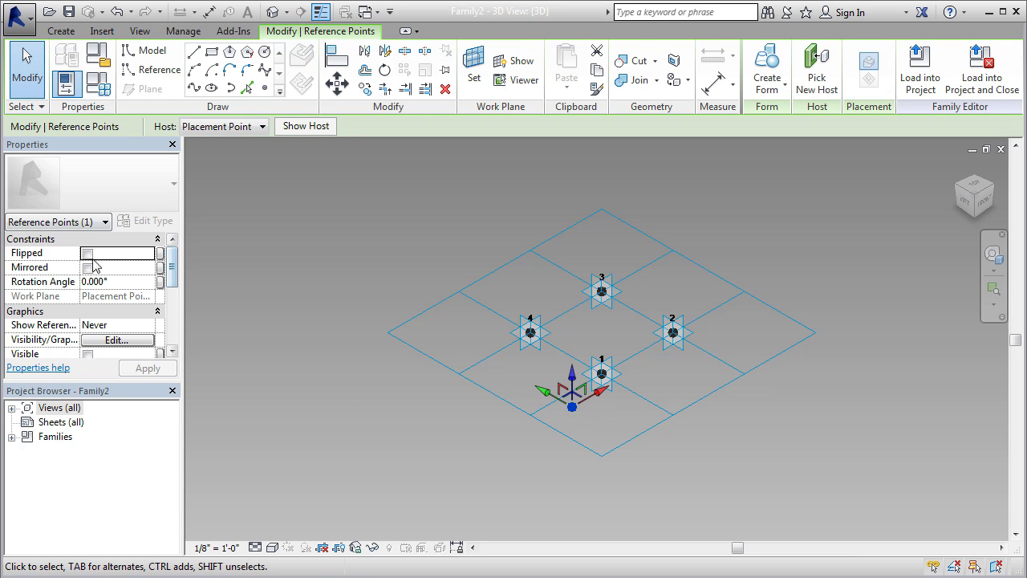
Step: Set the reference point's Show Reference Planes property to Always
drag(171, 267, 172, 283)
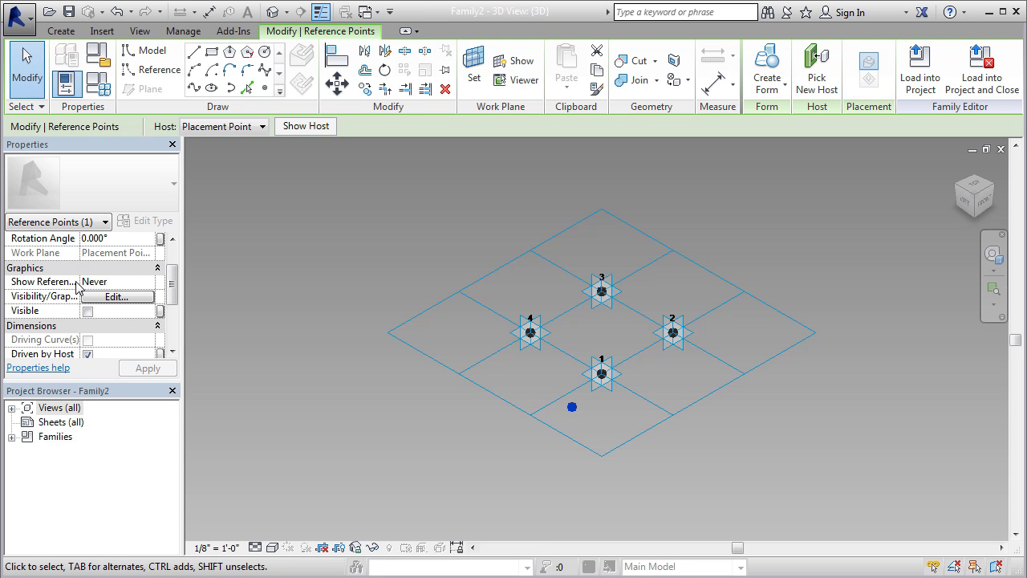
drag(80, 282, 112, 283)
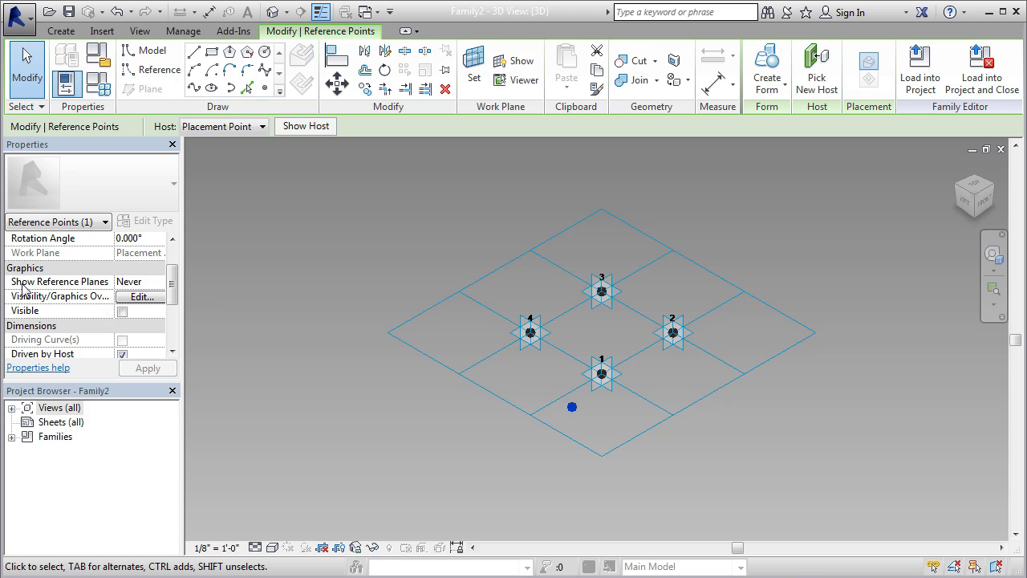
drag(111, 285, 93, 285)
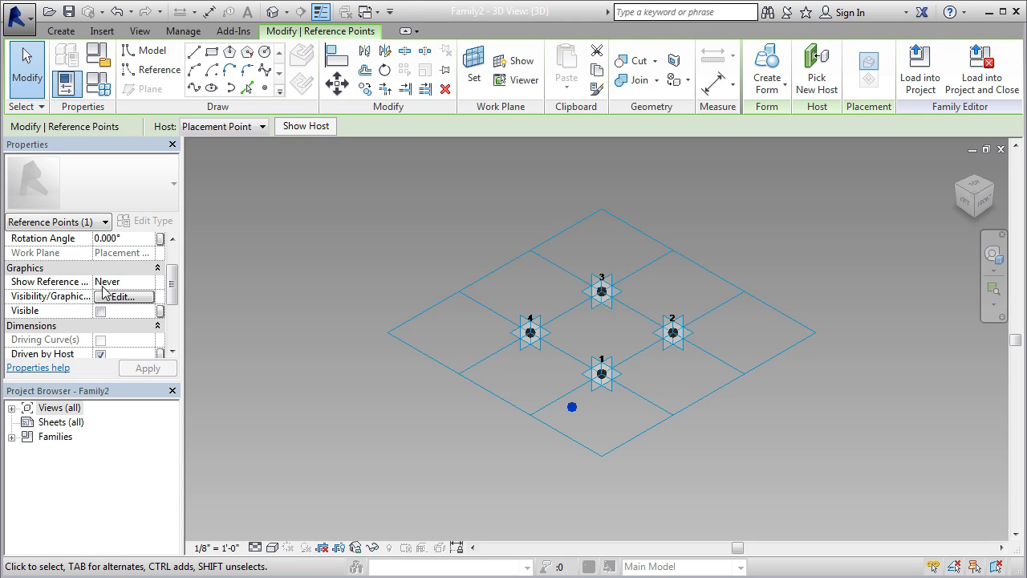
click(152, 286)
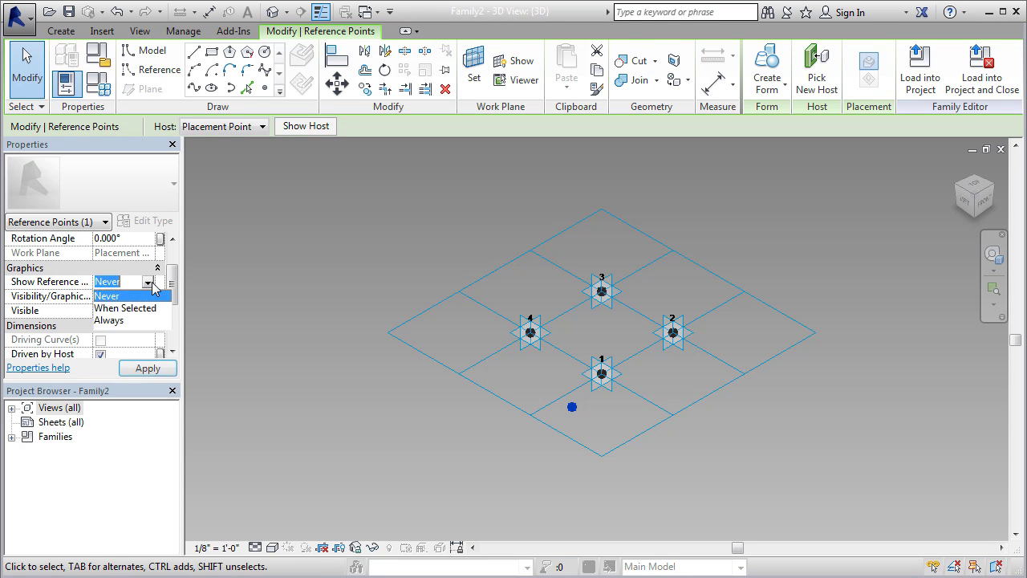
click(110, 320)
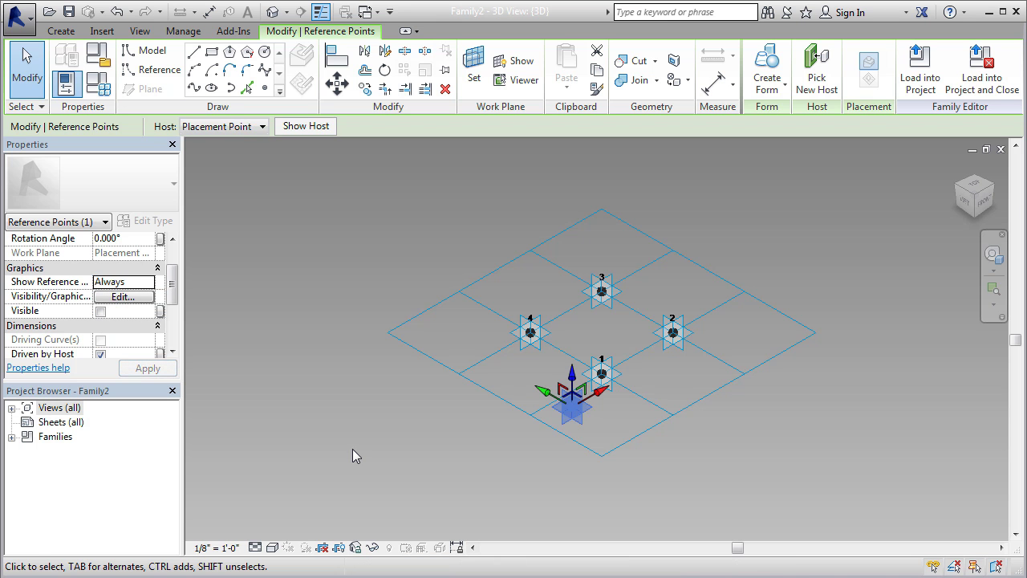
Step: Deselect and reselect the new point to confirm its reference planes always display
click(353, 450)
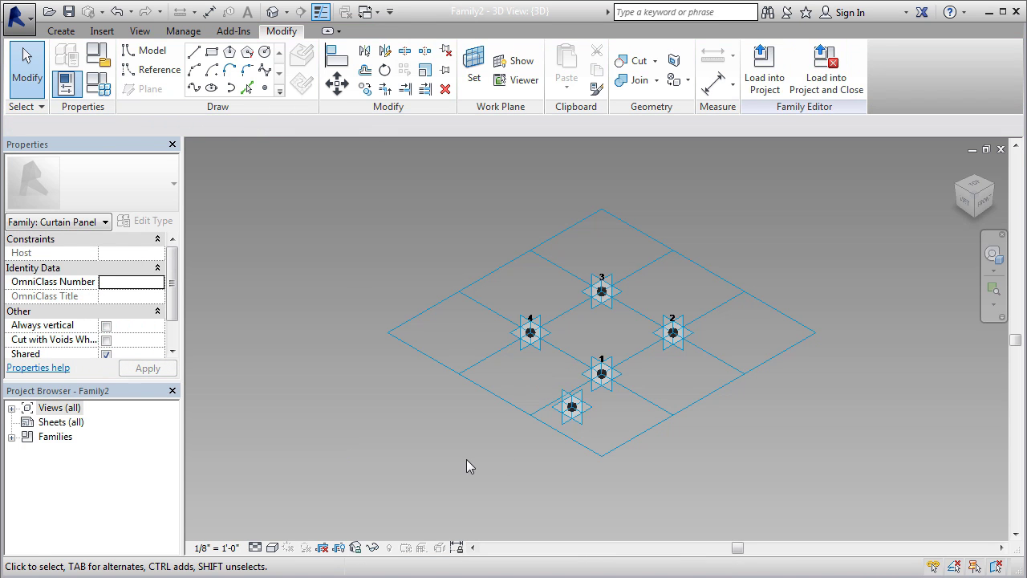
click(561, 419)
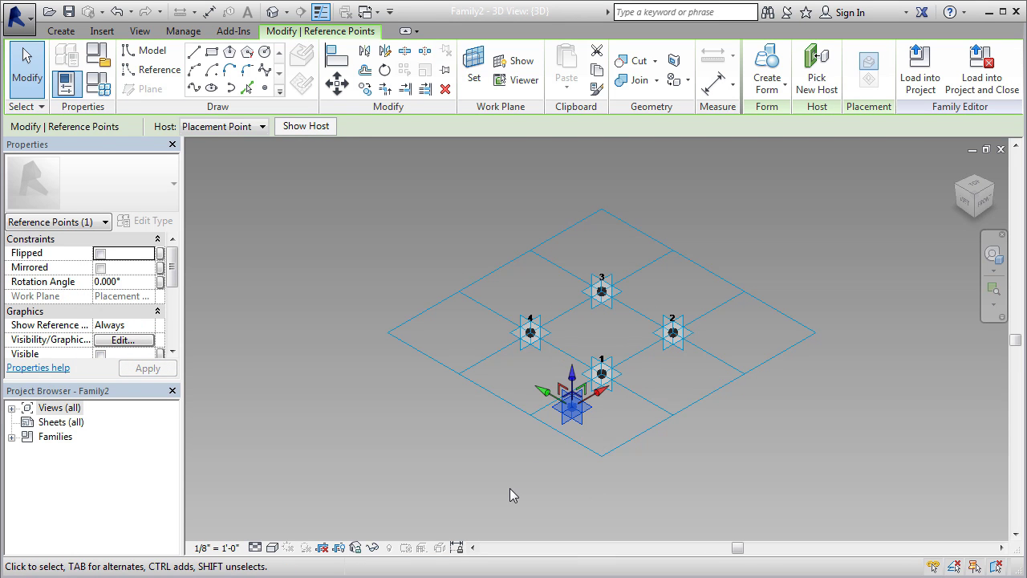
click(541, 453)
click(569, 408)
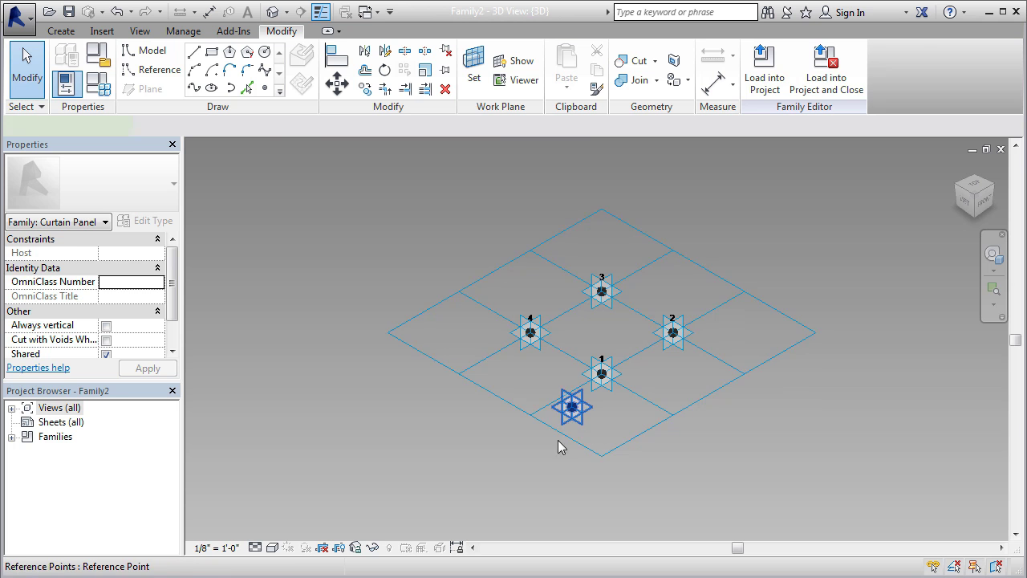
click(533, 494)
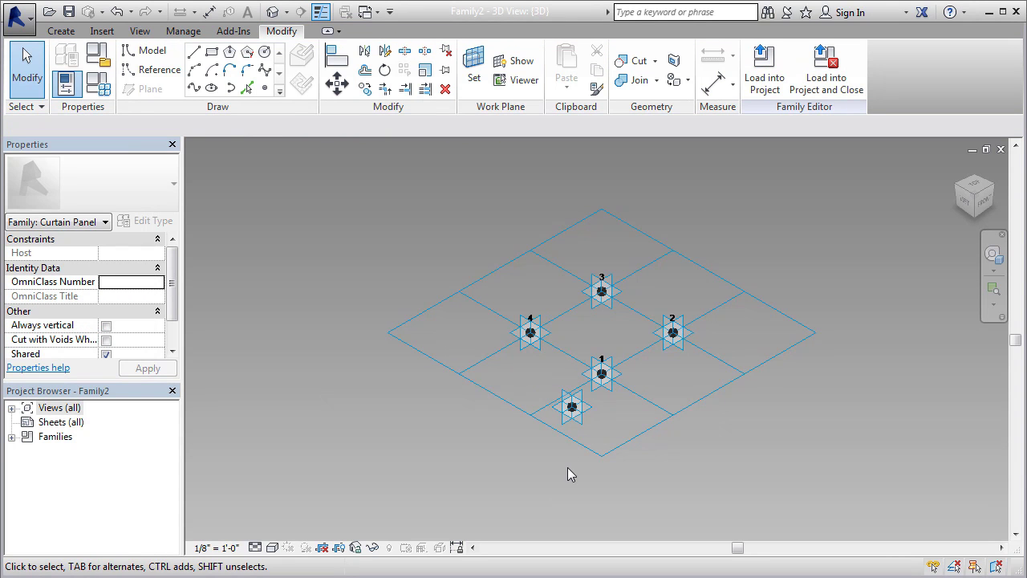
click(572, 409)
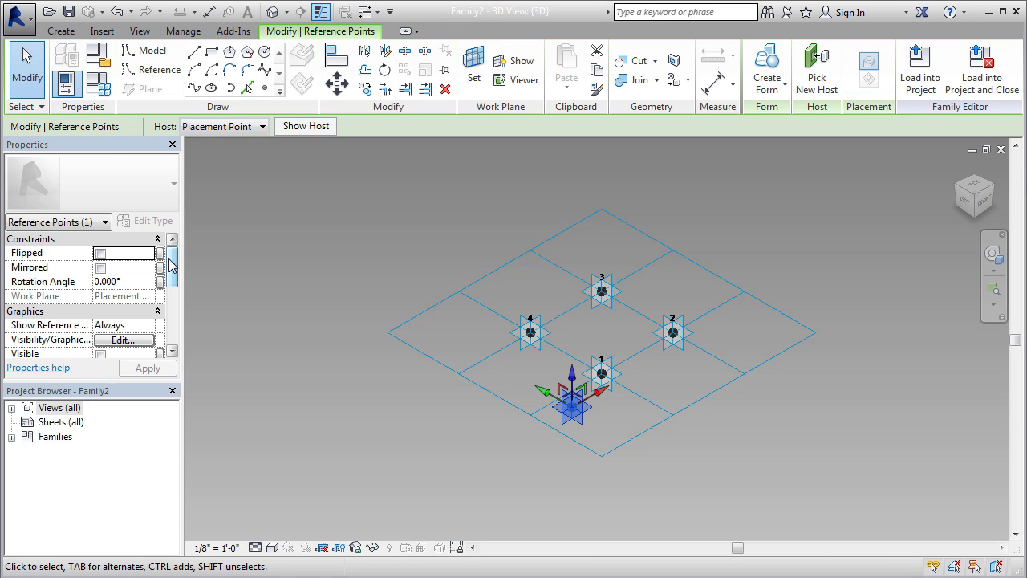
Step: Enter -0' 6" as the reference point's Offset, apply it, and orbit to view it
drag(170, 267, 172, 310)
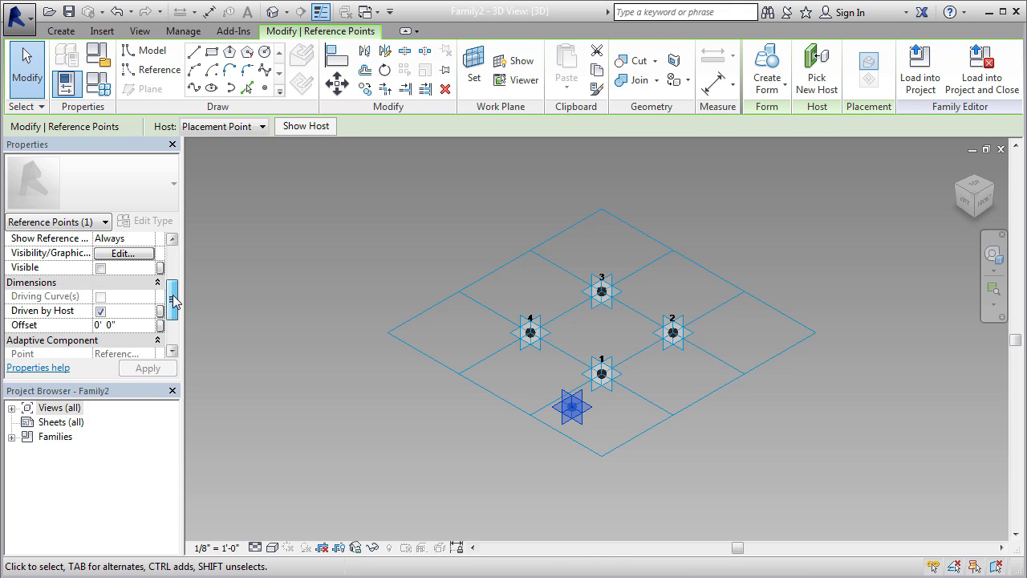
click(119, 329)
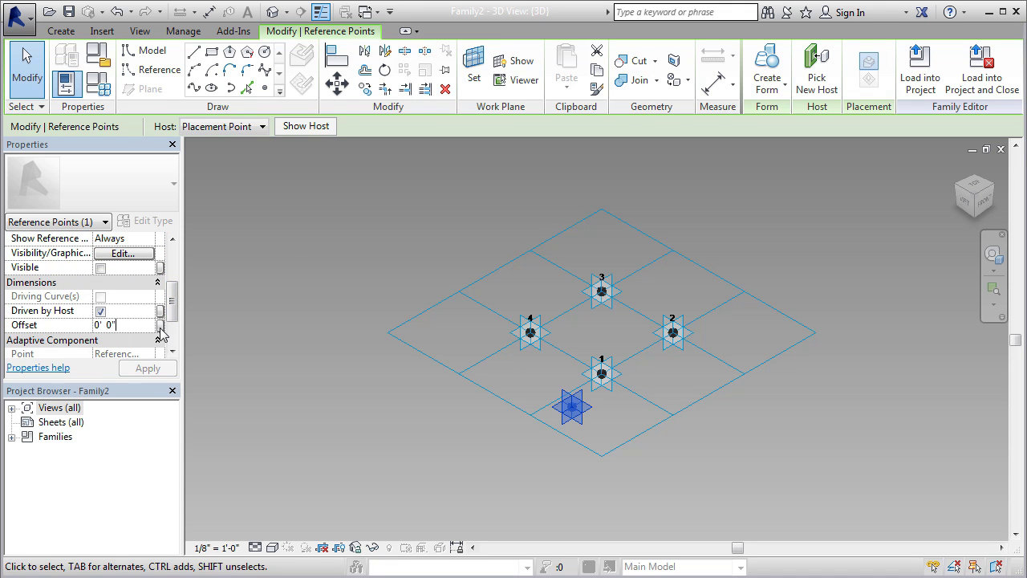
drag(137, 325, 71, 331)
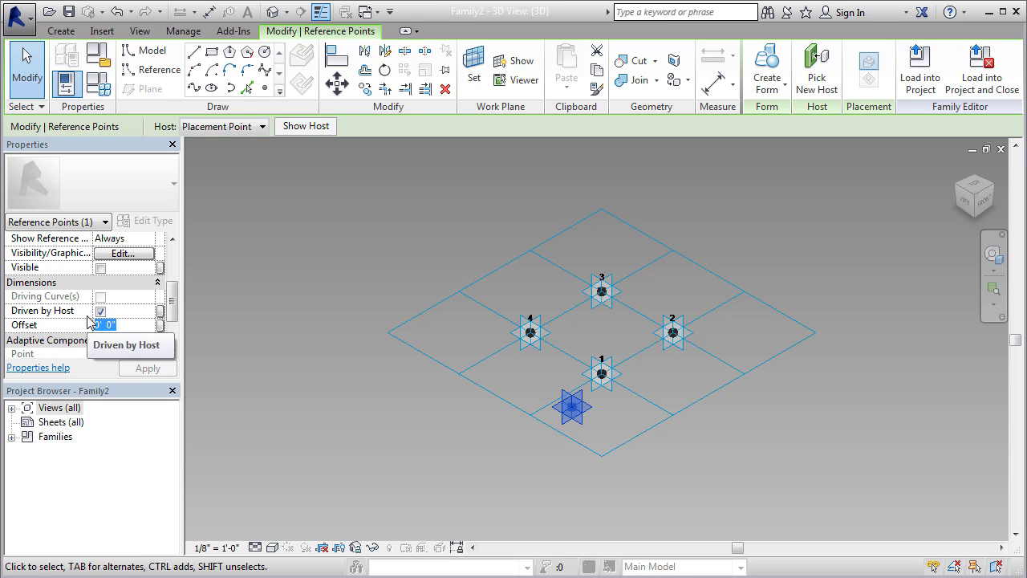
key(BackSpace)
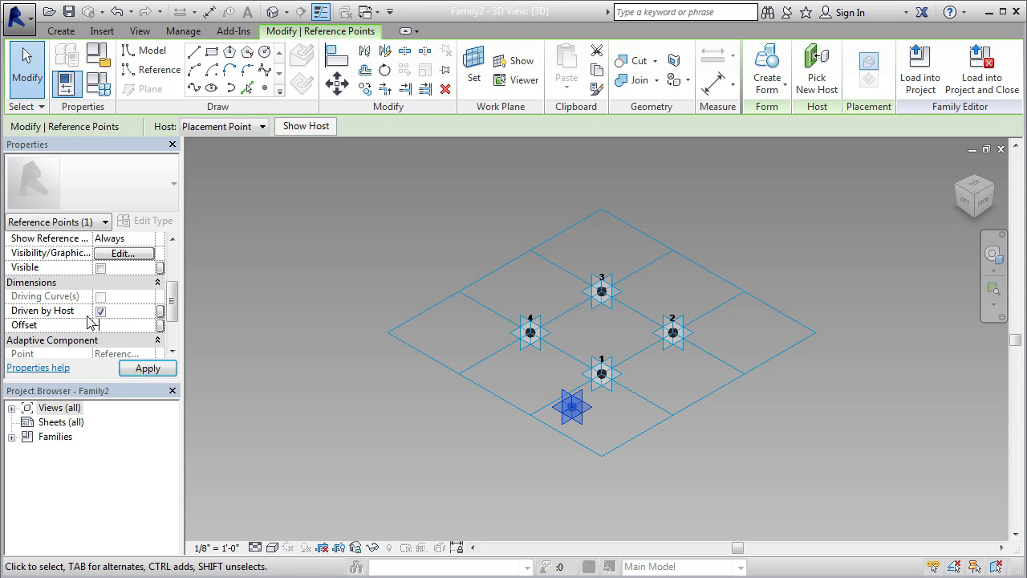
text(6)
key(Return)
click(146, 368)
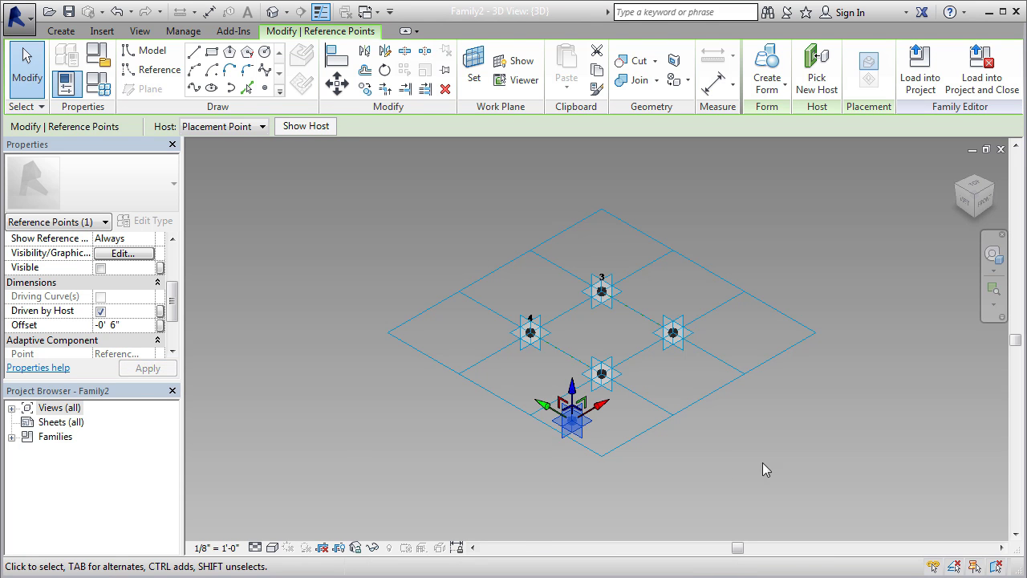
shift+middle_drag(779, 472, 853, 352)
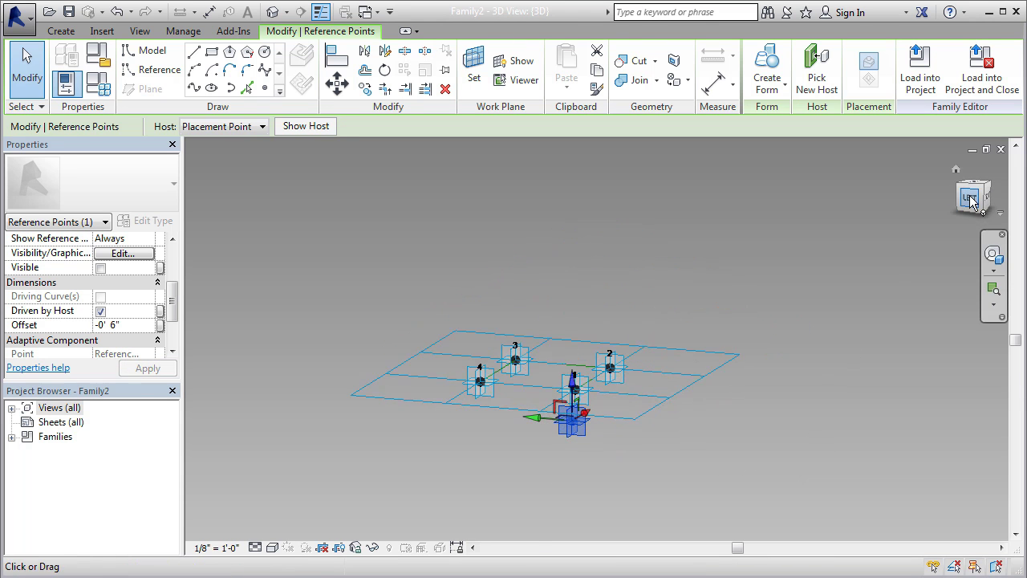
click(970, 198)
click(853, 381)
scroll(515, 345, up, 2)
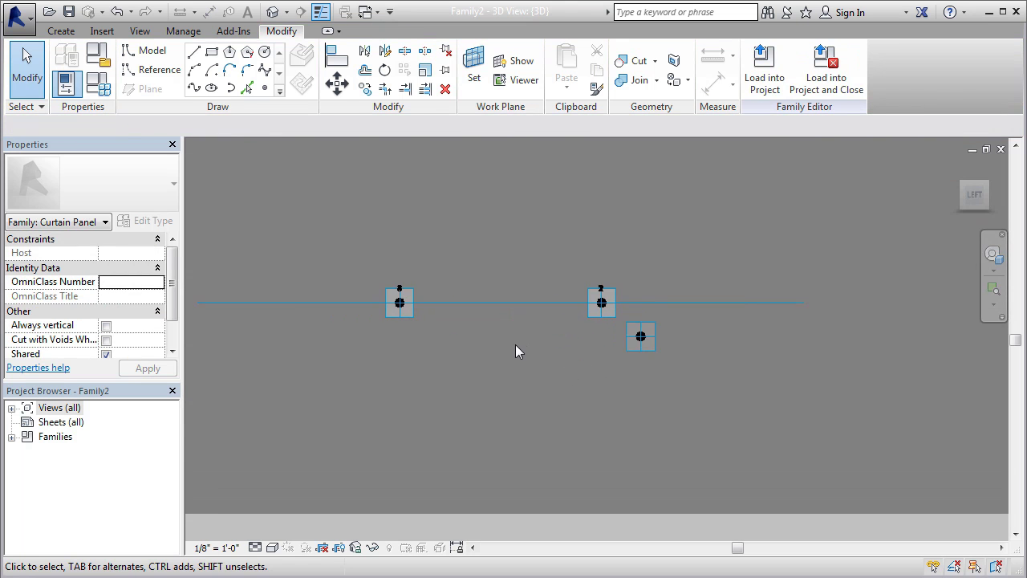
click(642, 337)
key(Escape)
shift+middle_drag(765, 358, 696, 435)
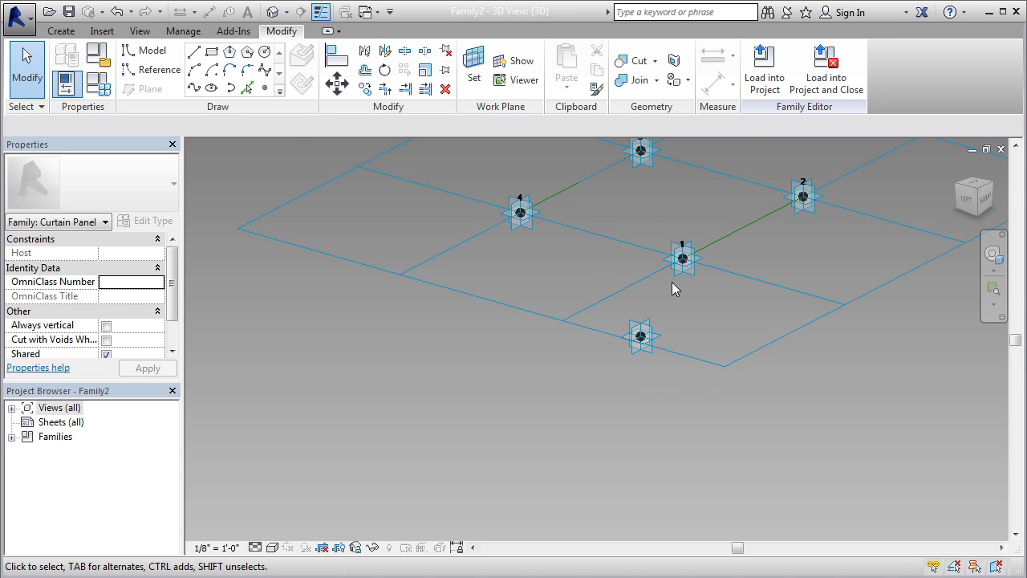
scroll(672, 282, up, 2)
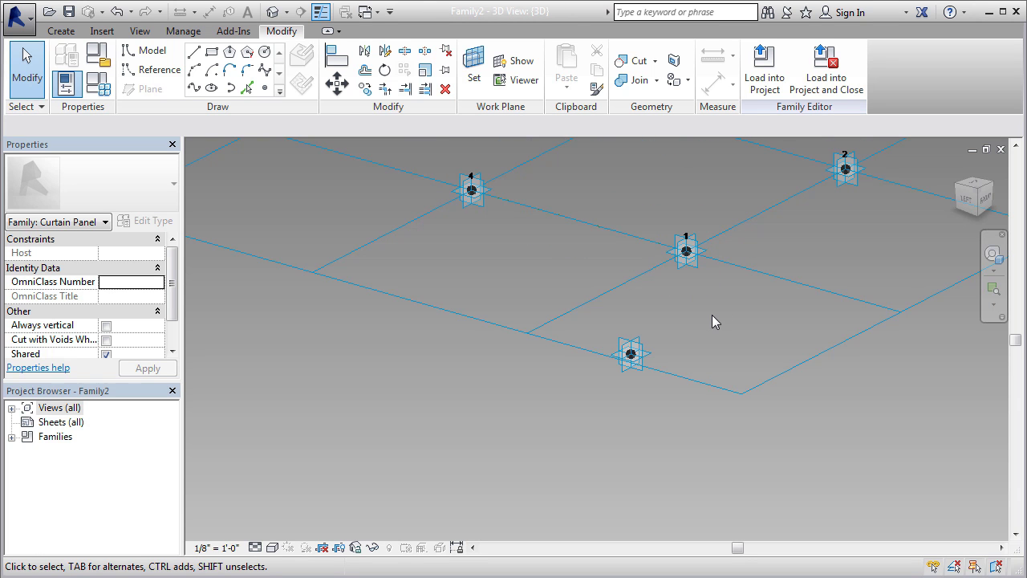
scroll(632, 354, up, 1)
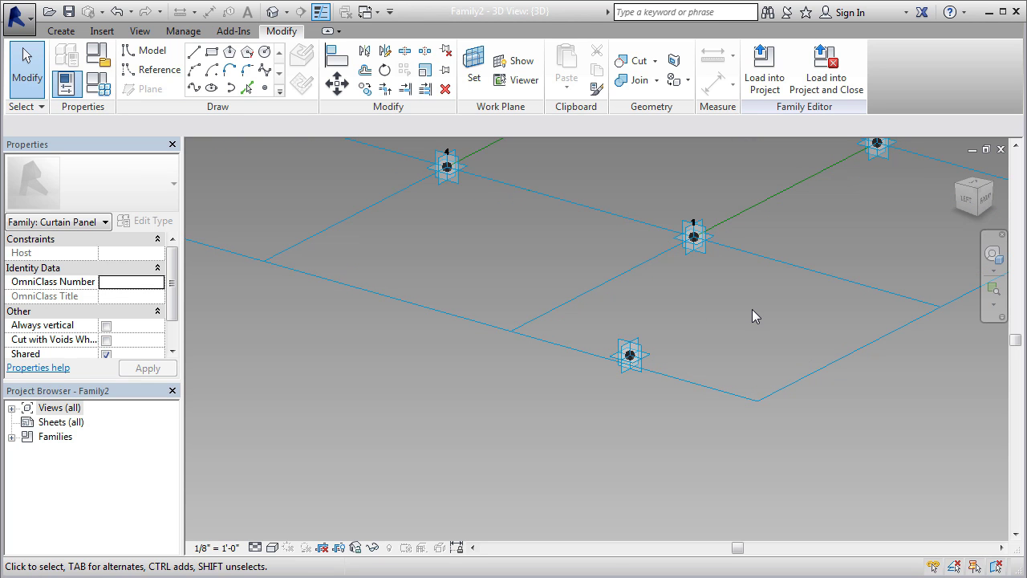
key(Tab)
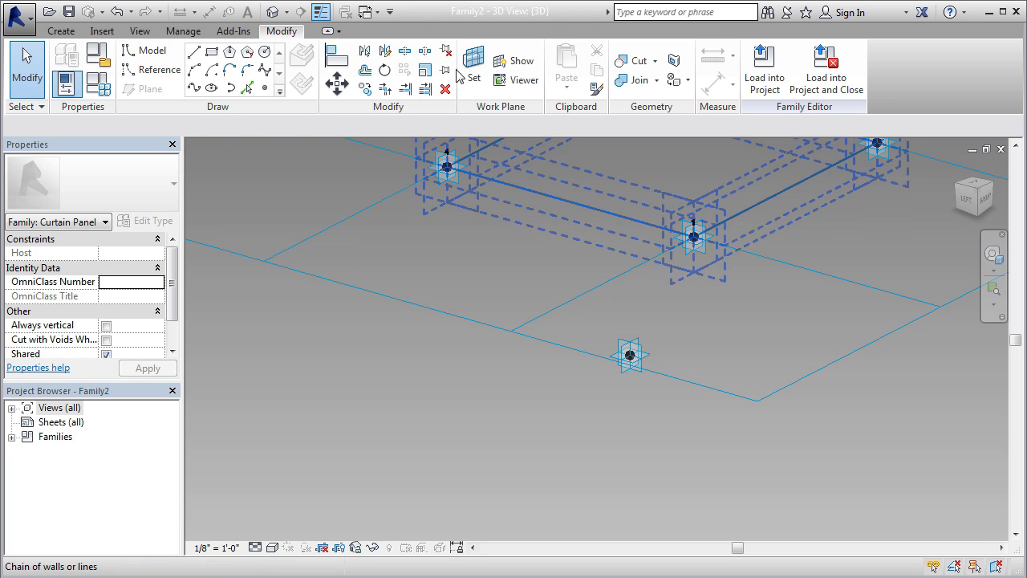
Step: Align the lower reference point beneath adaptive point 1 and lock the alignment padlock
click(344, 64)
scroll(702, 194, up, 1)
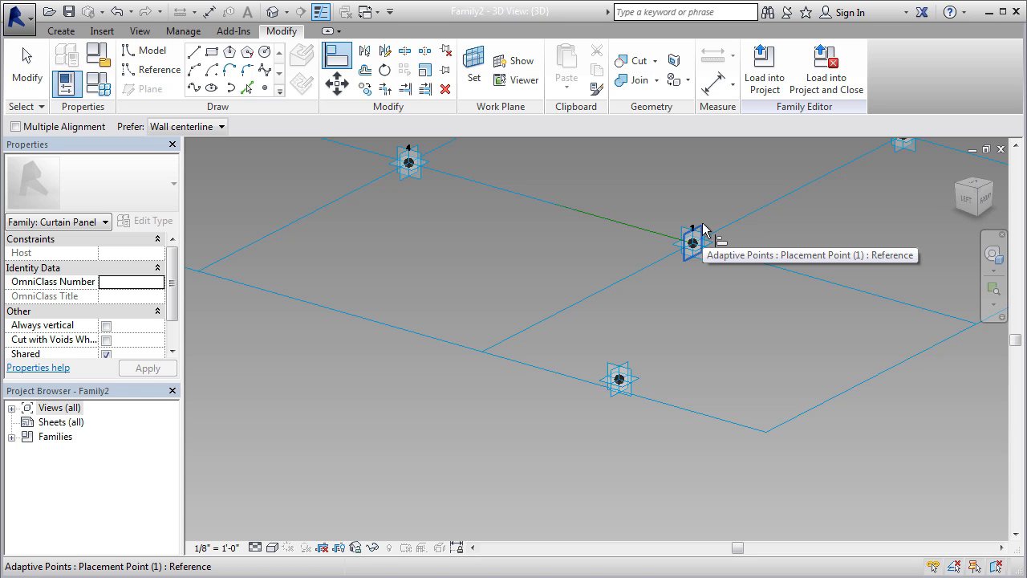
click(703, 230)
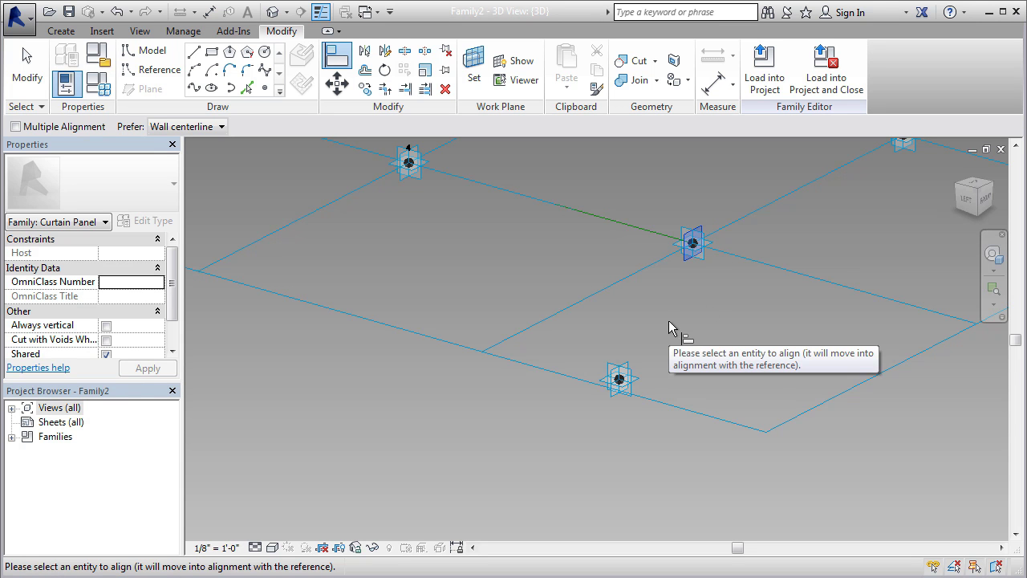
click(631, 365)
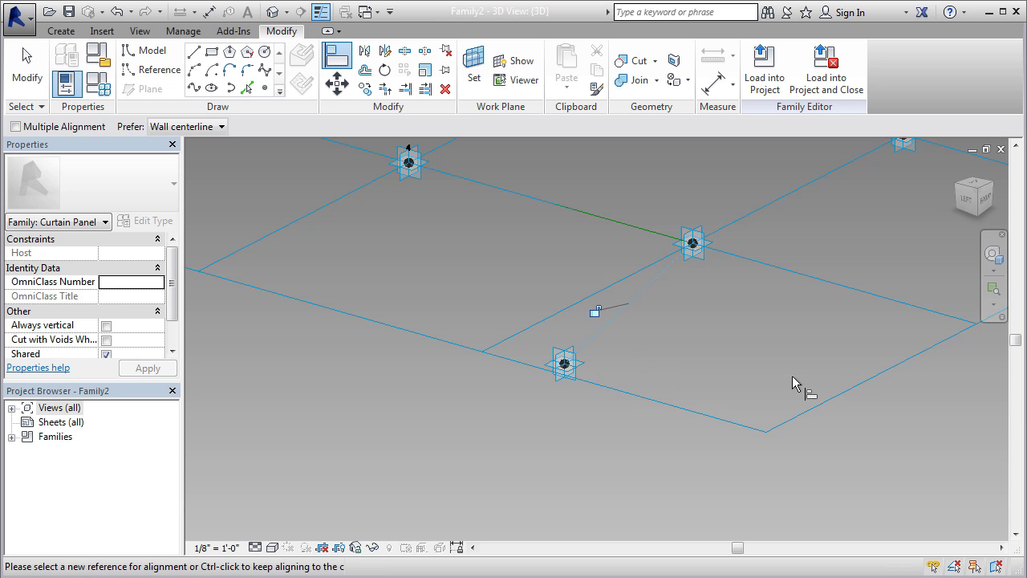
click(594, 313)
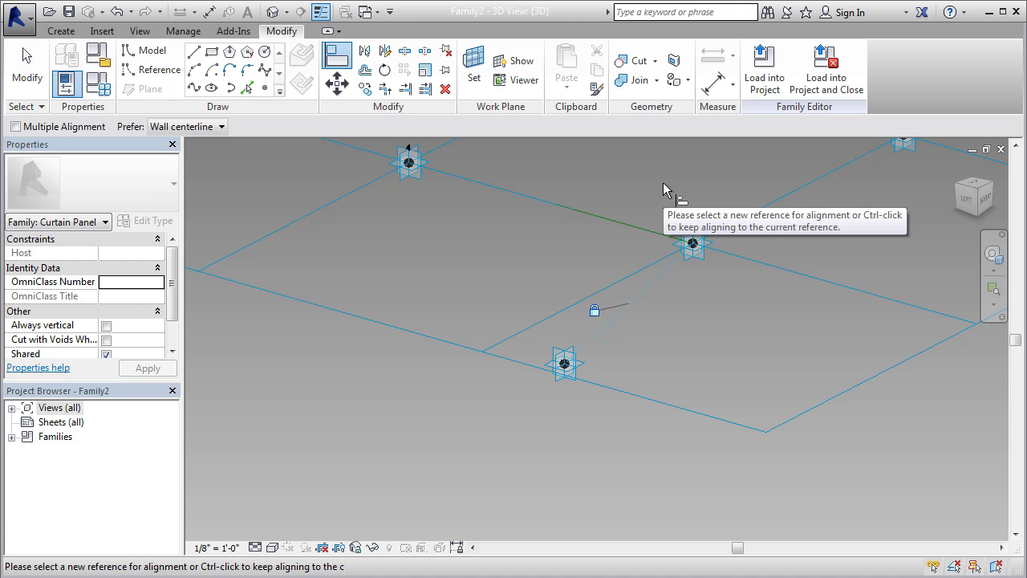
click(684, 230)
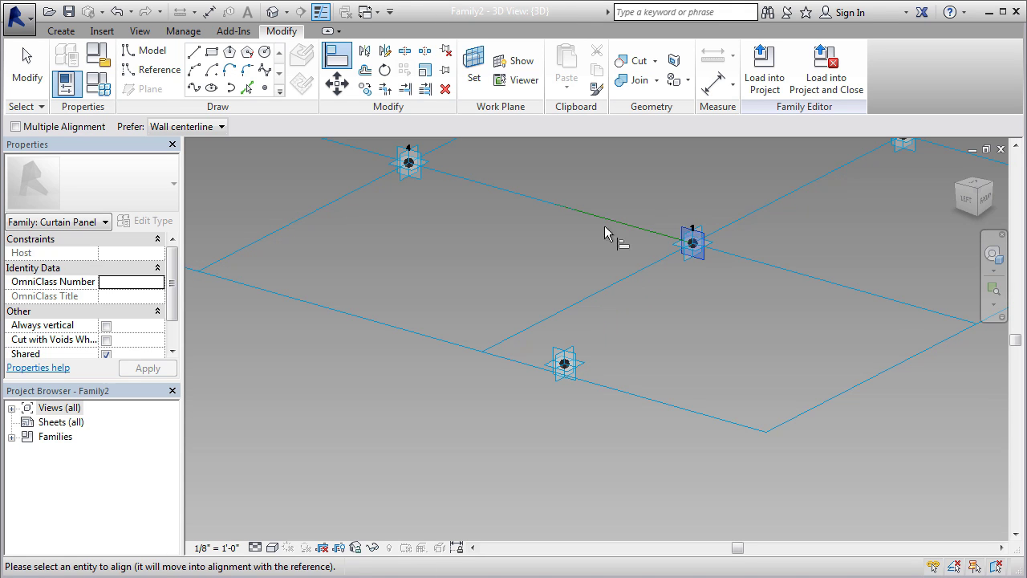
click(564, 362)
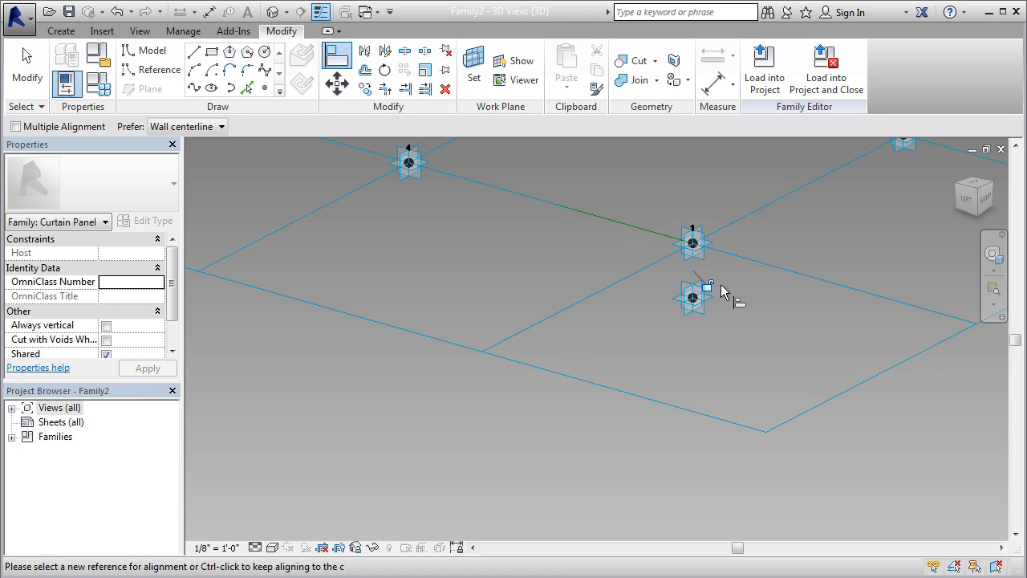
click(707, 285)
click(27, 71)
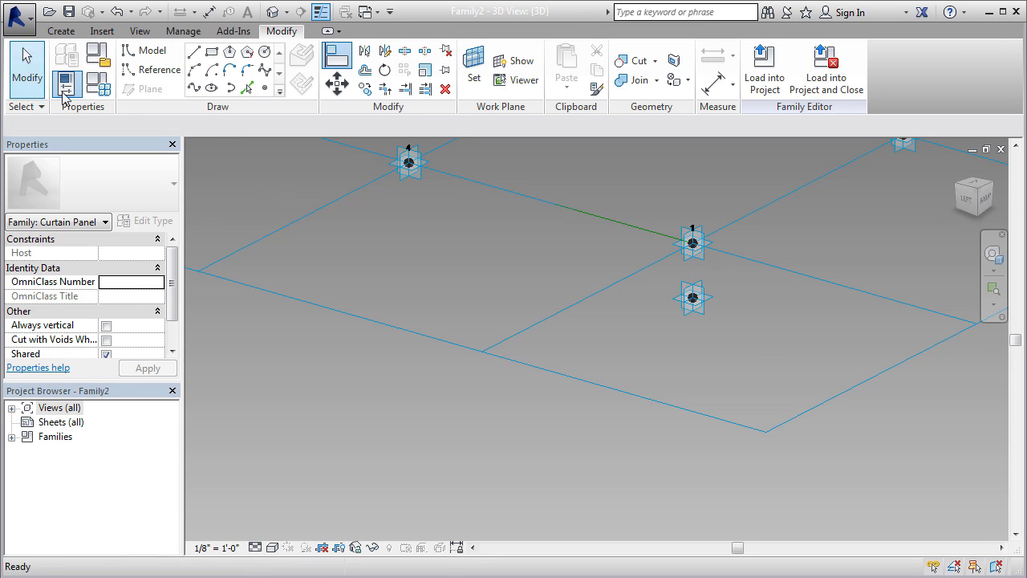
Step: View the points from the Left and Front ViewCube faces, then orbit back to 3D
click(966, 202)
scroll(651, 350, up, 3)
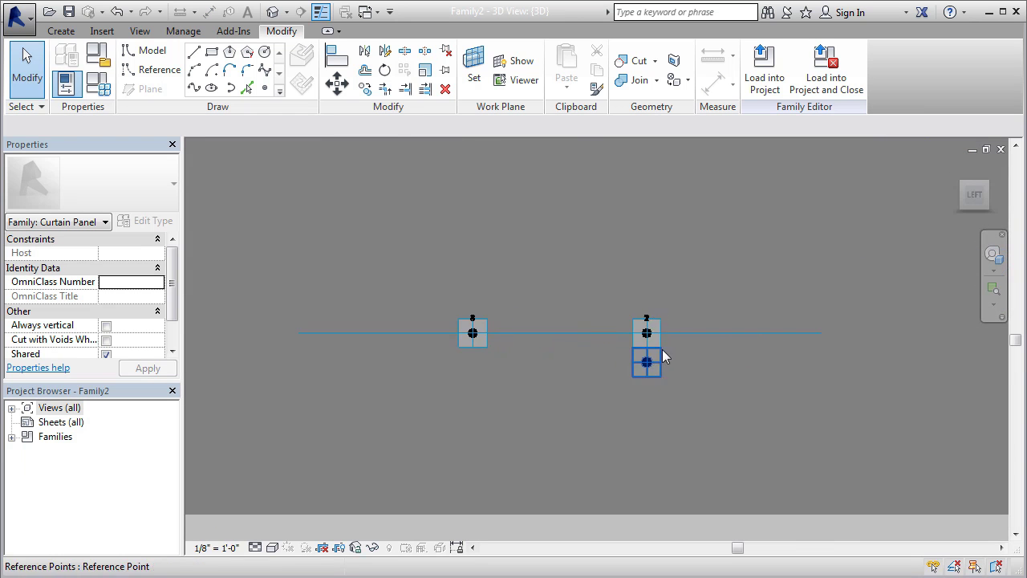
shift+middle_drag(830, 339, 615, 346)
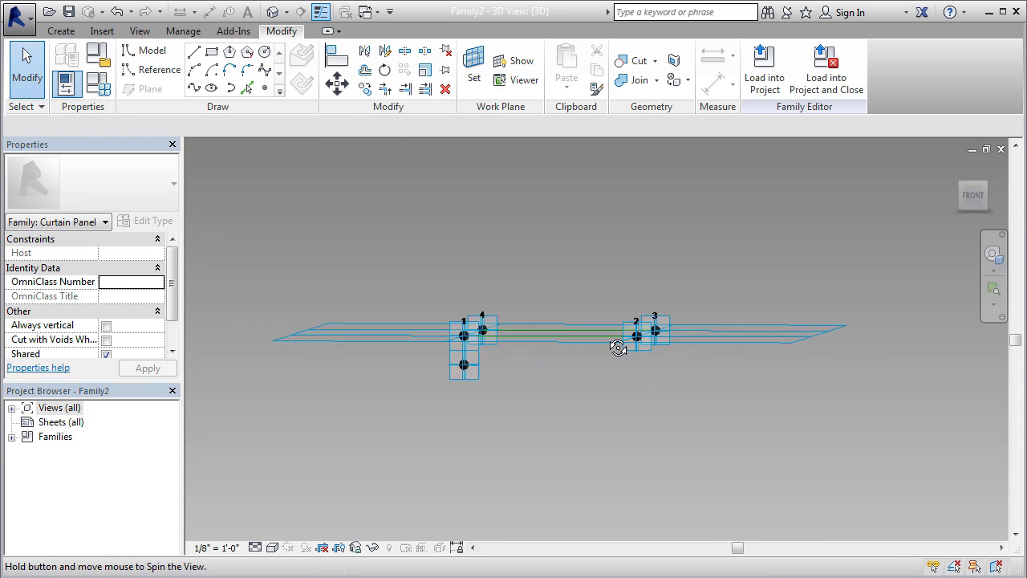
click(974, 195)
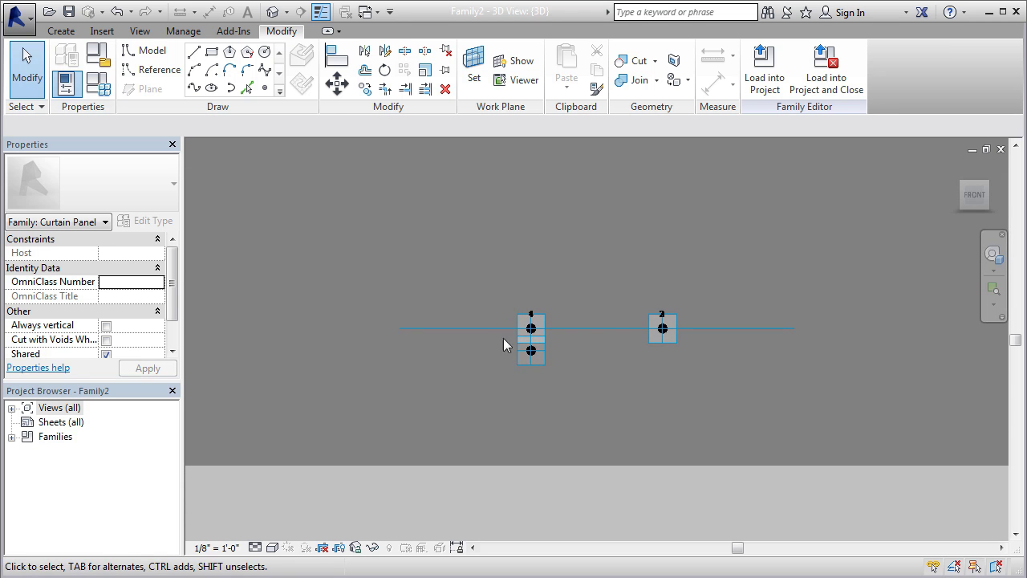
middle_drag(587, 243, 863, 368)
middle_drag(407, 234, 785, 242)
Step: Select the lower reference point and bring its Offset value into view in Properties
scroll(799, 243, down, 2)
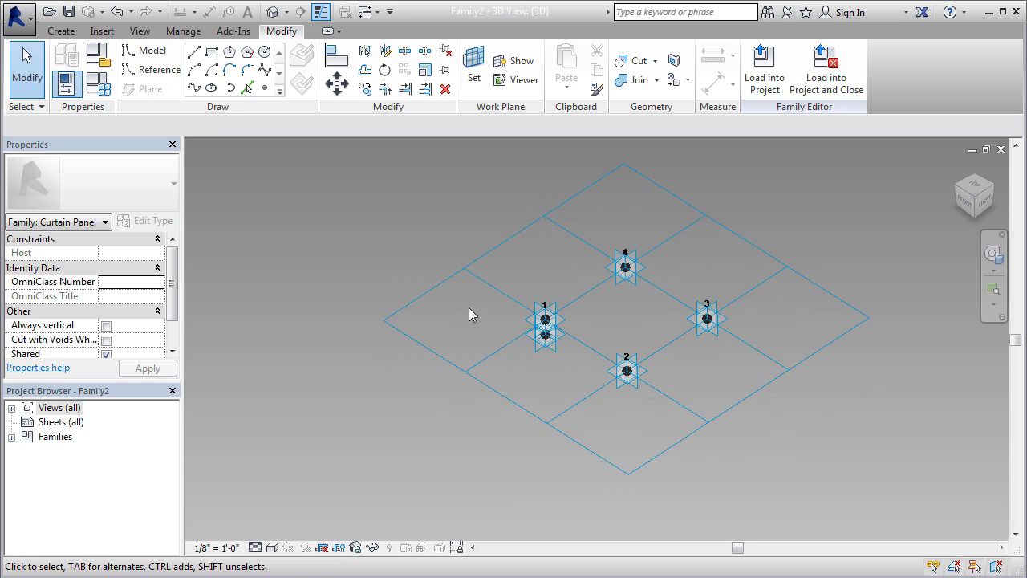
scroll(710, 299, down, 1)
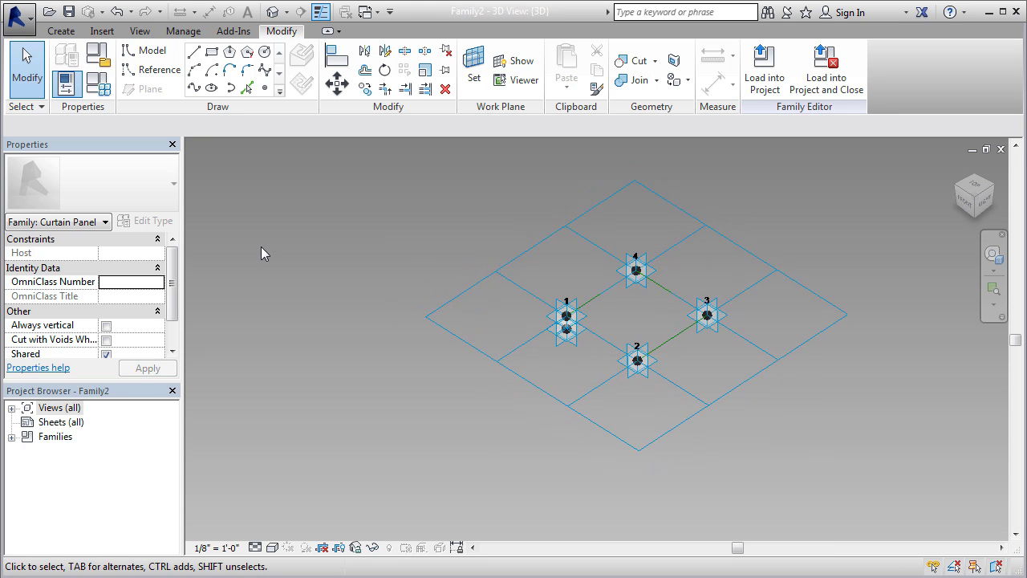
click(567, 325)
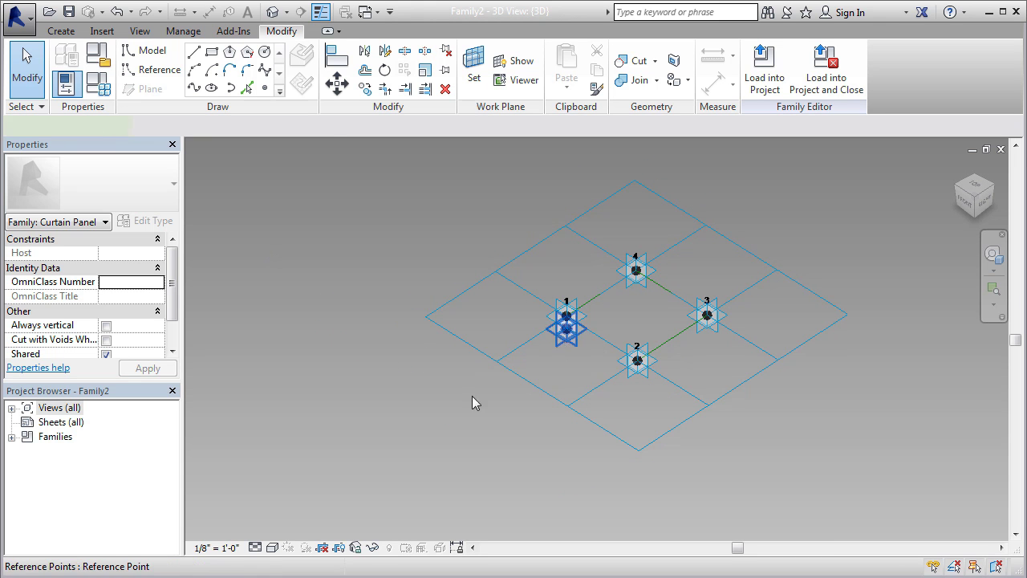
drag(180, 261, 179, 297)
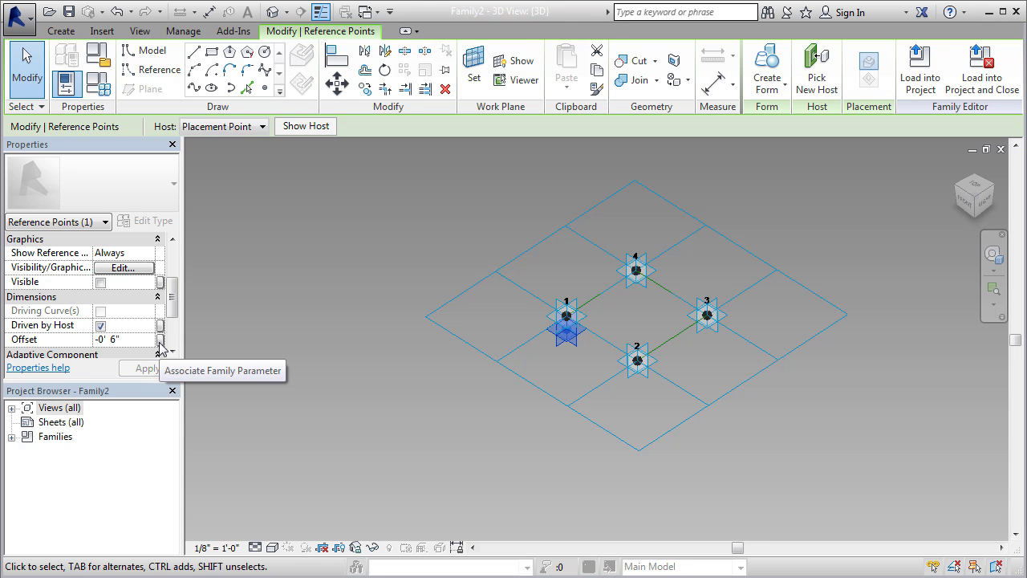
Step: Create a Length family parameter named Offset under Dimensions in Family Types
click(95, 81)
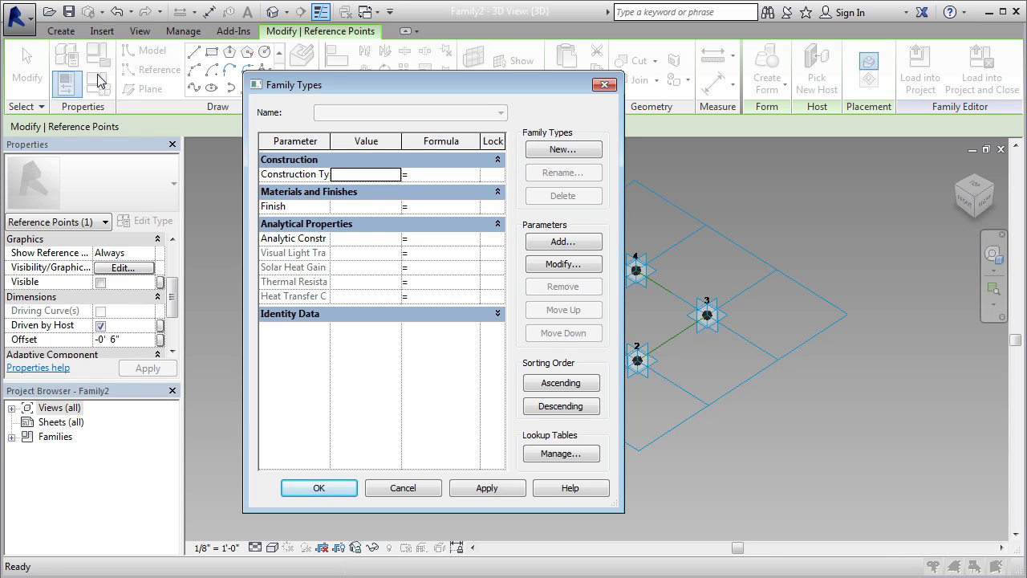
click(562, 243)
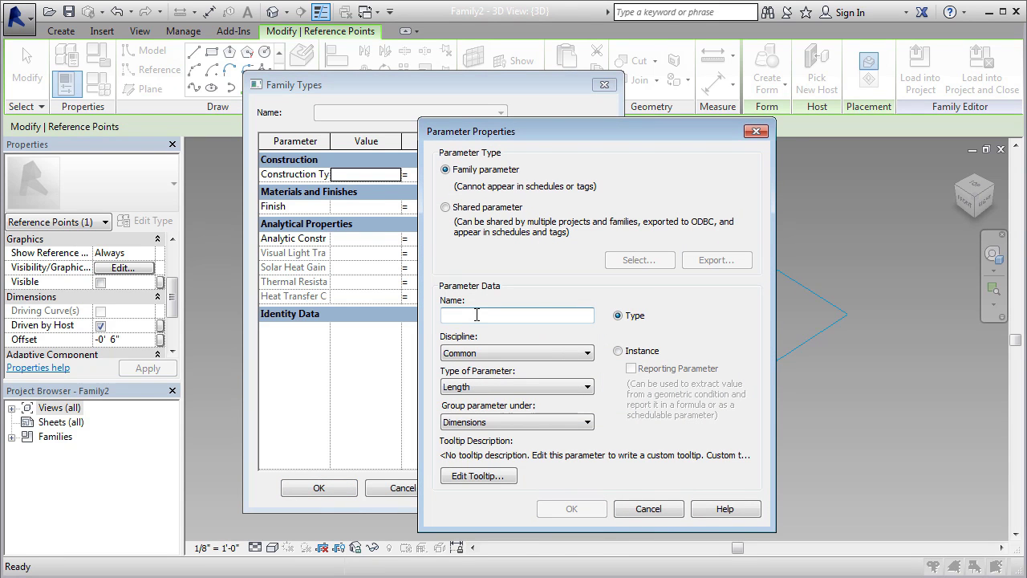
text(O)
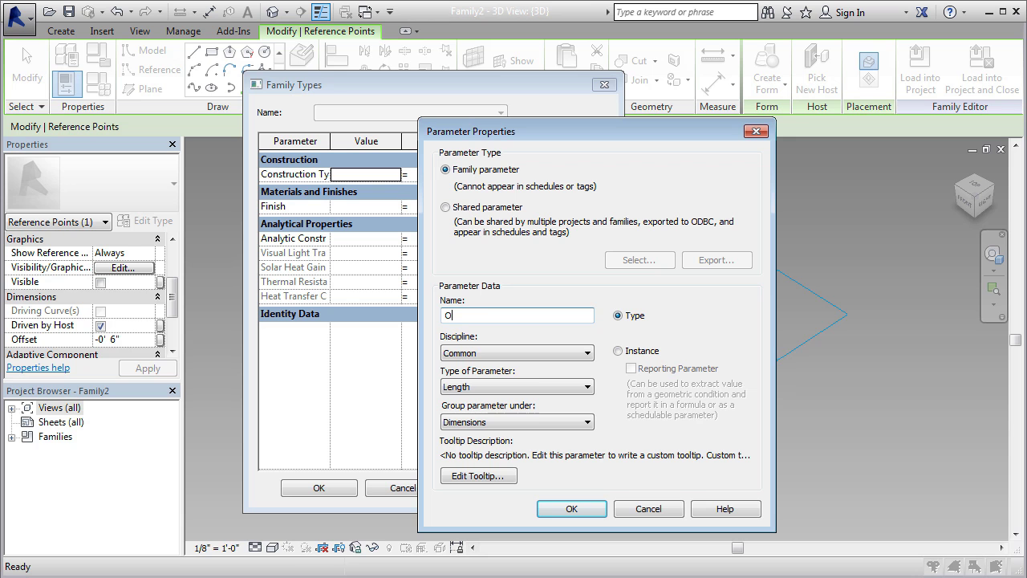
text(ffset)
click(571, 509)
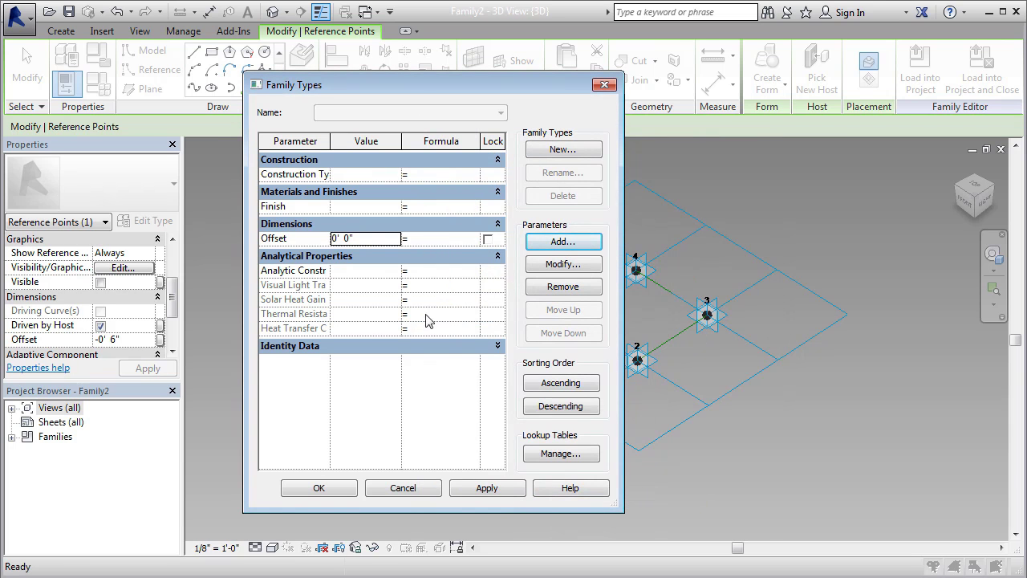
Step: Set the Offset parameter's value to 1' 6" and apply it
click(360, 239)
drag(363, 240, 313, 241)
text(1'6)
key(Tab)
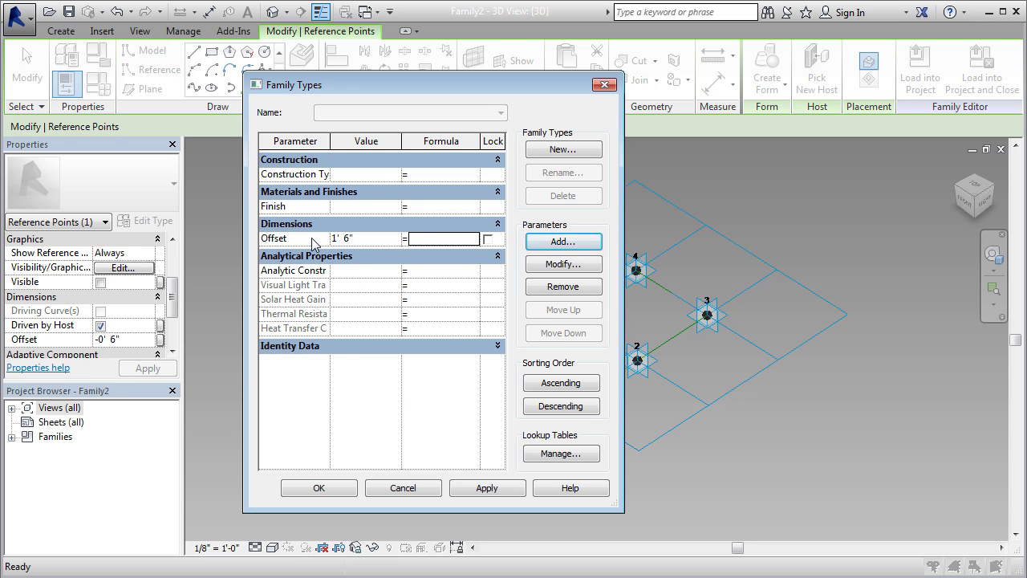
click(483, 488)
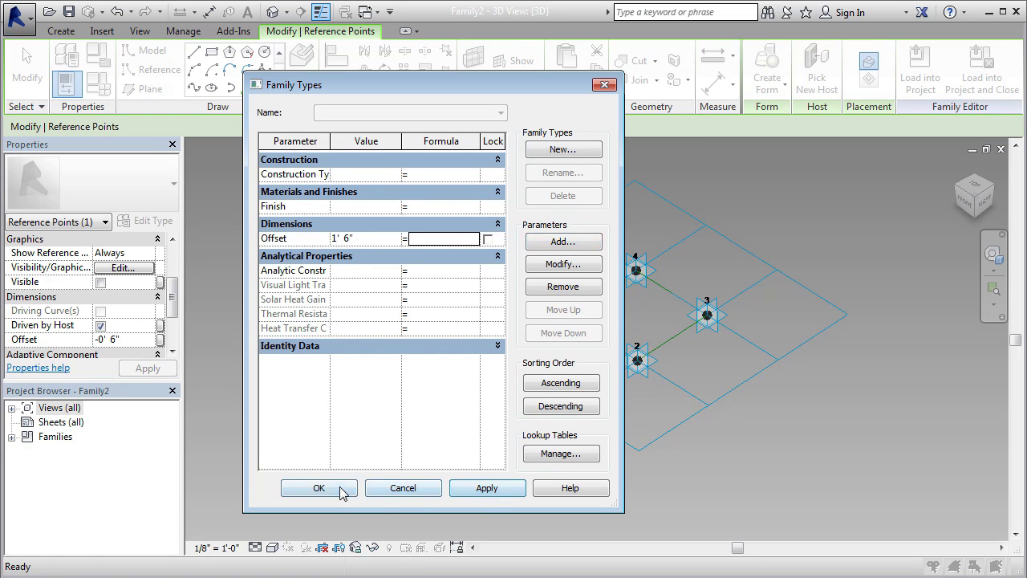
Step: Associate the lower reference point's Offset property with the Offset family parameter
click(319, 488)
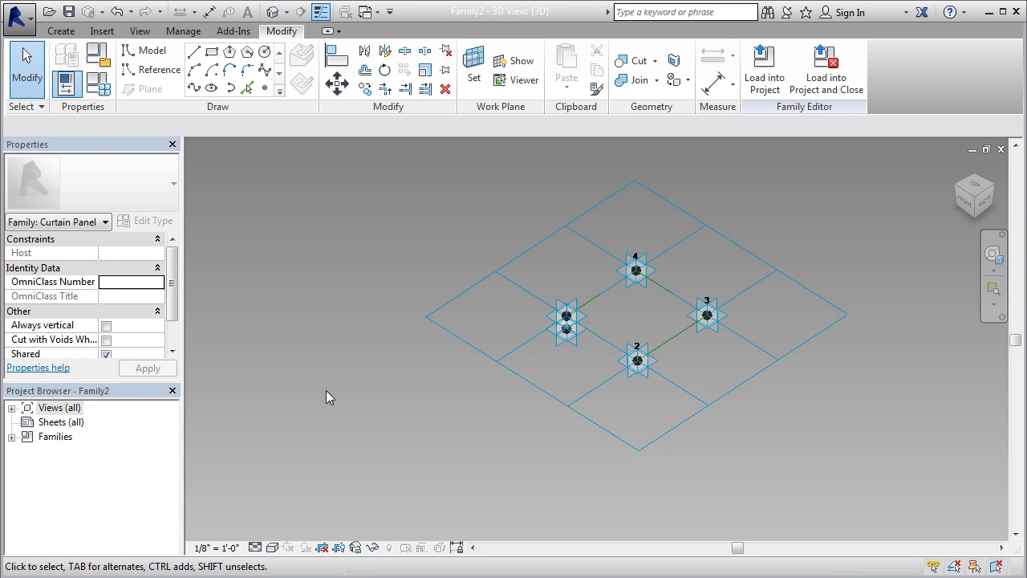
click(564, 343)
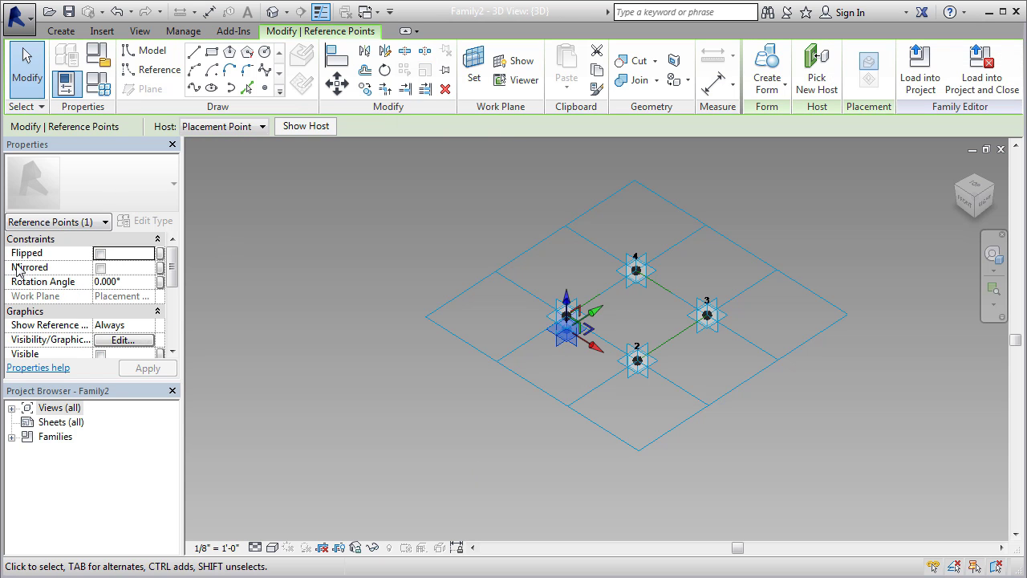
drag(170, 277, 175, 297)
scroll(173, 295, down, 3)
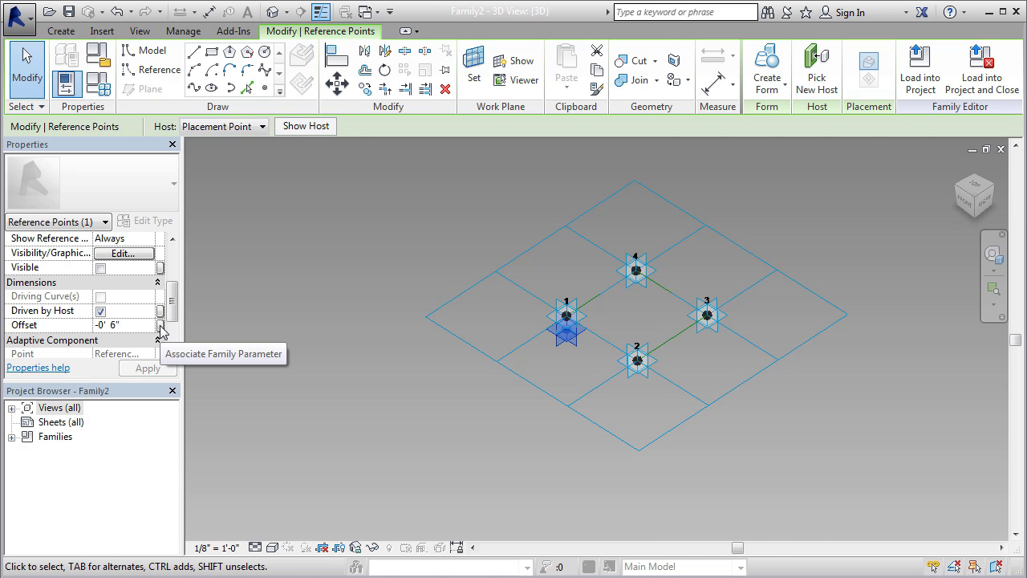
click(161, 330)
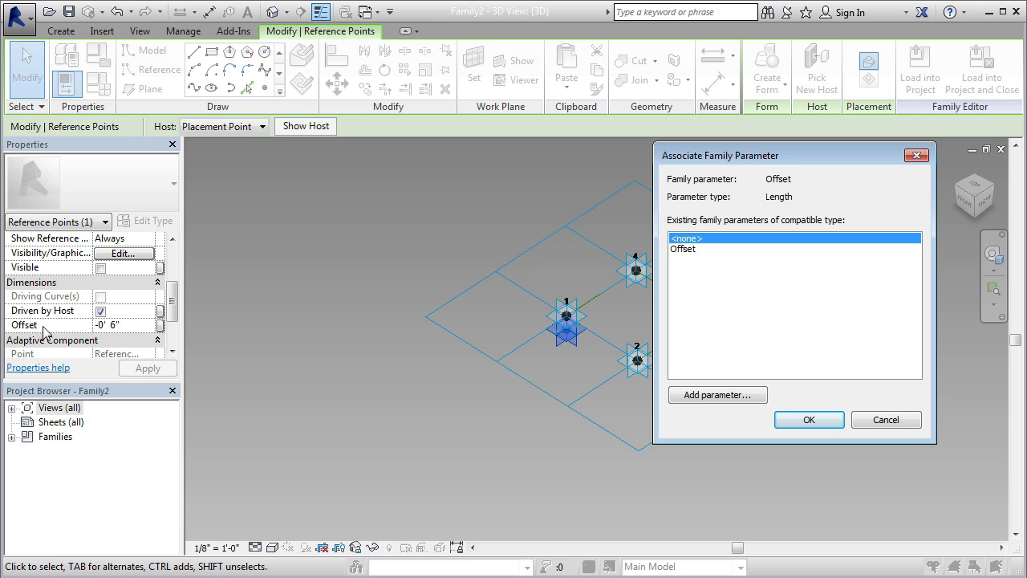
click(686, 250)
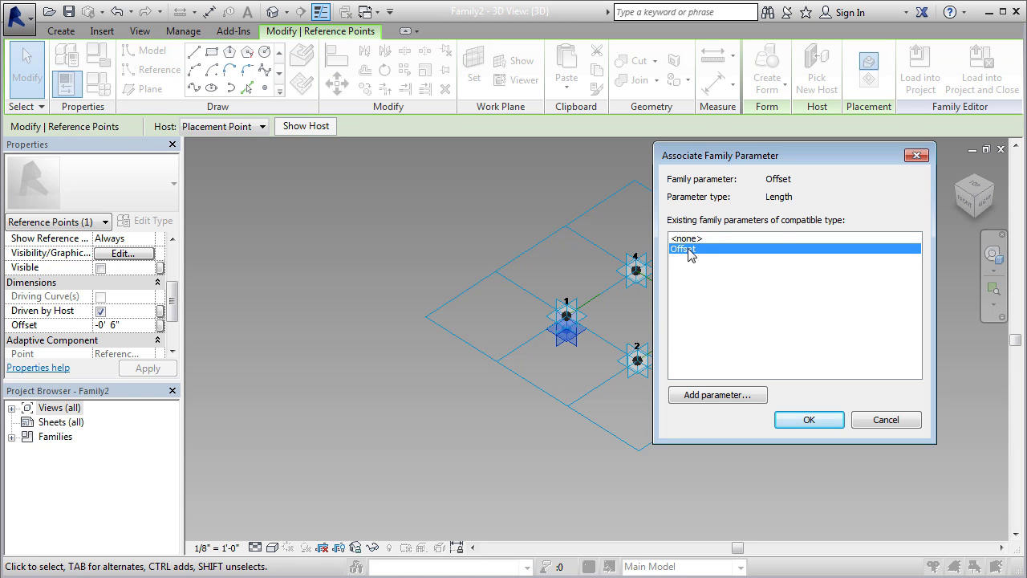
click(802, 420)
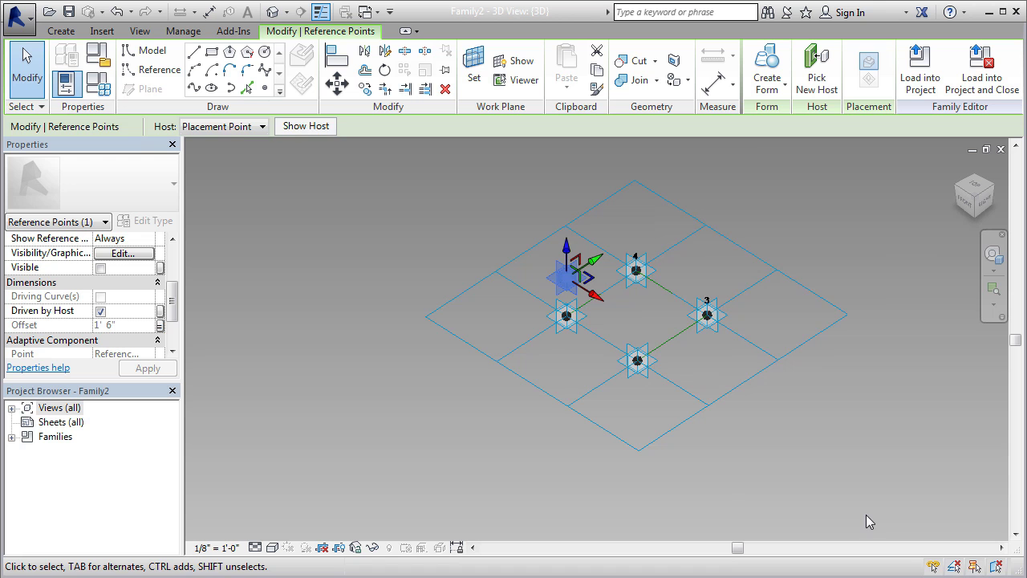
click(456, 197)
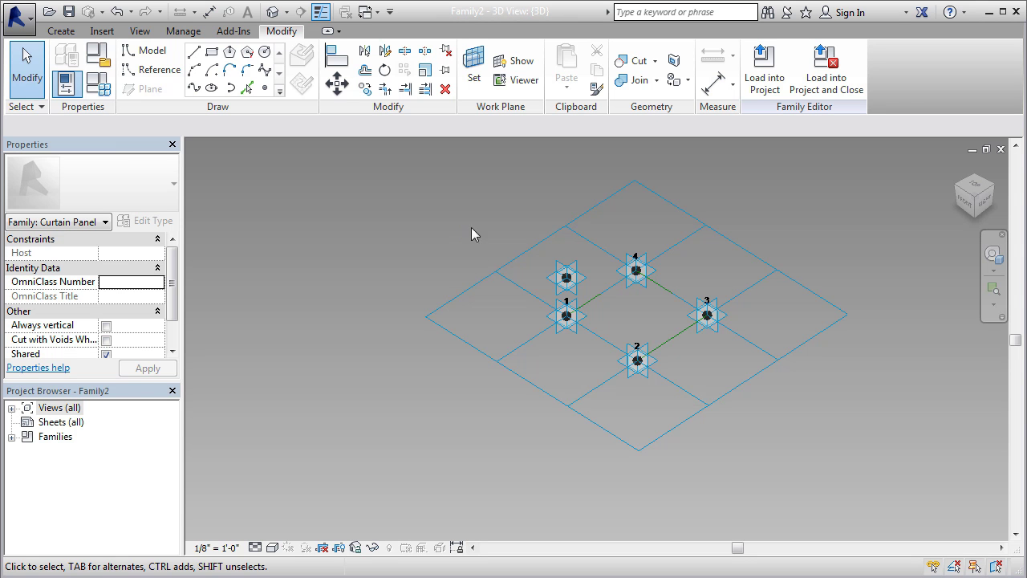
Step: Change the Offset family parameter to -1' 6" by adding a minus sign
click(567, 276)
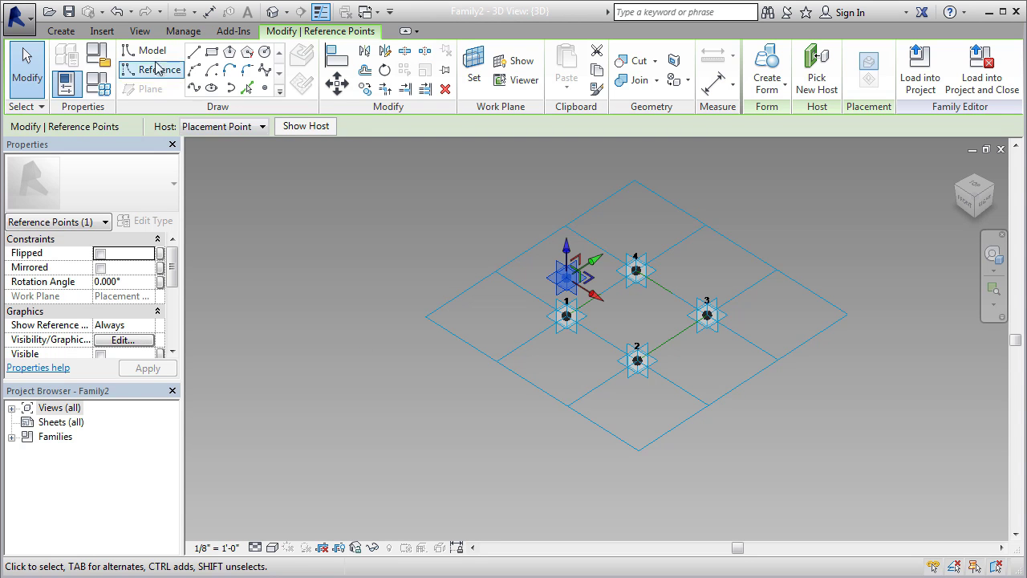
click(103, 82)
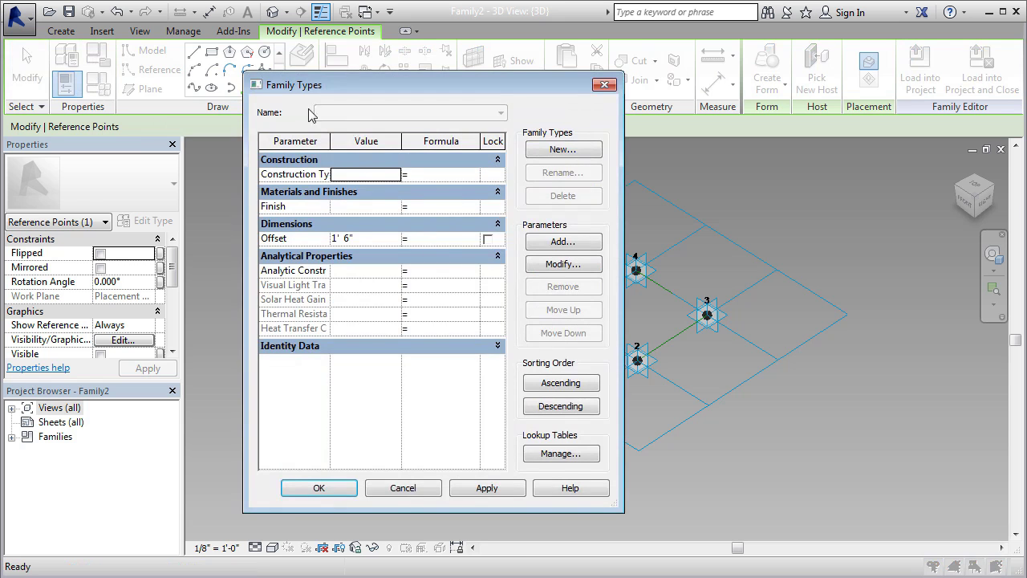
click(336, 240)
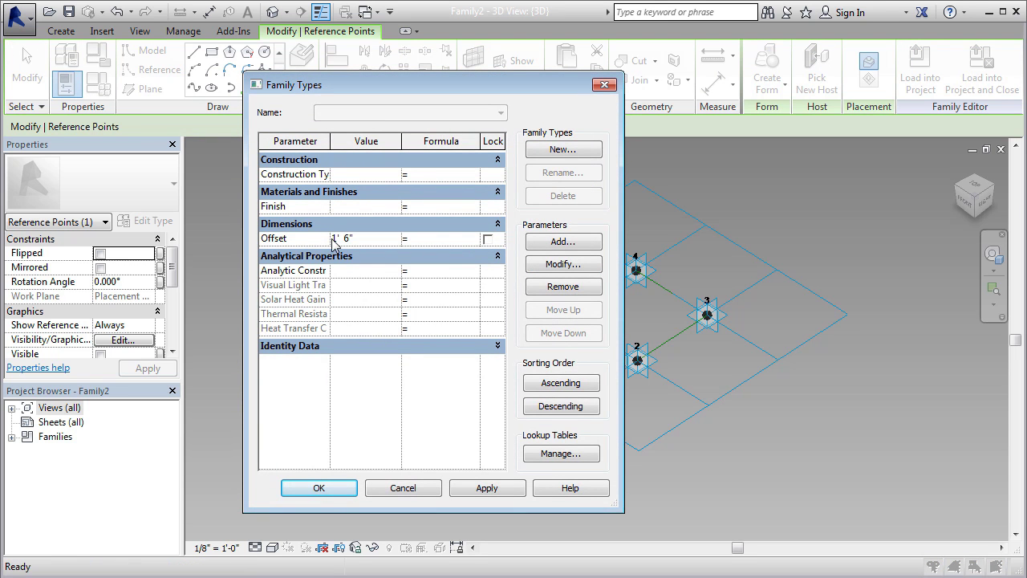
click(336, 240)
text(-)
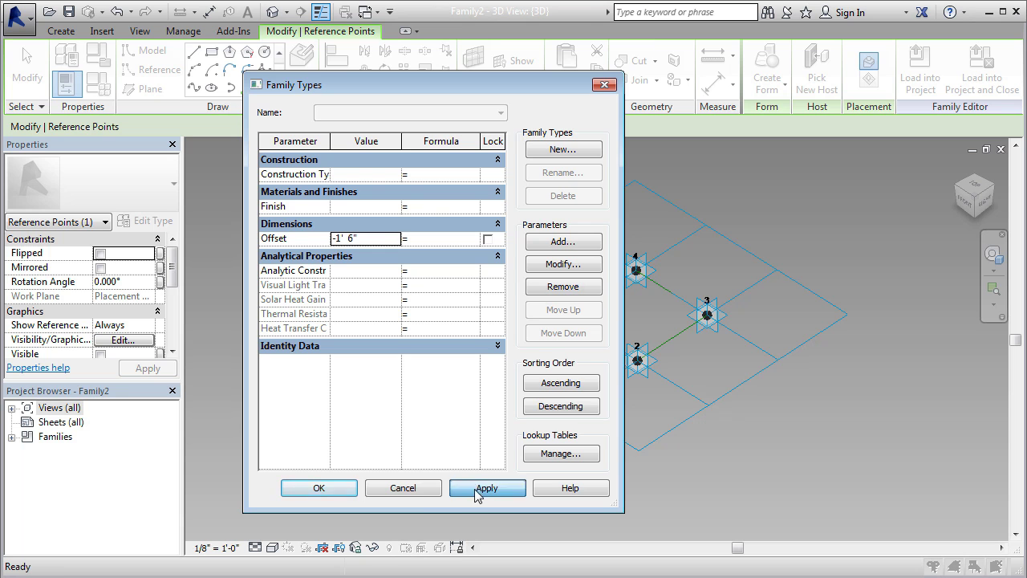
click(335, 487)
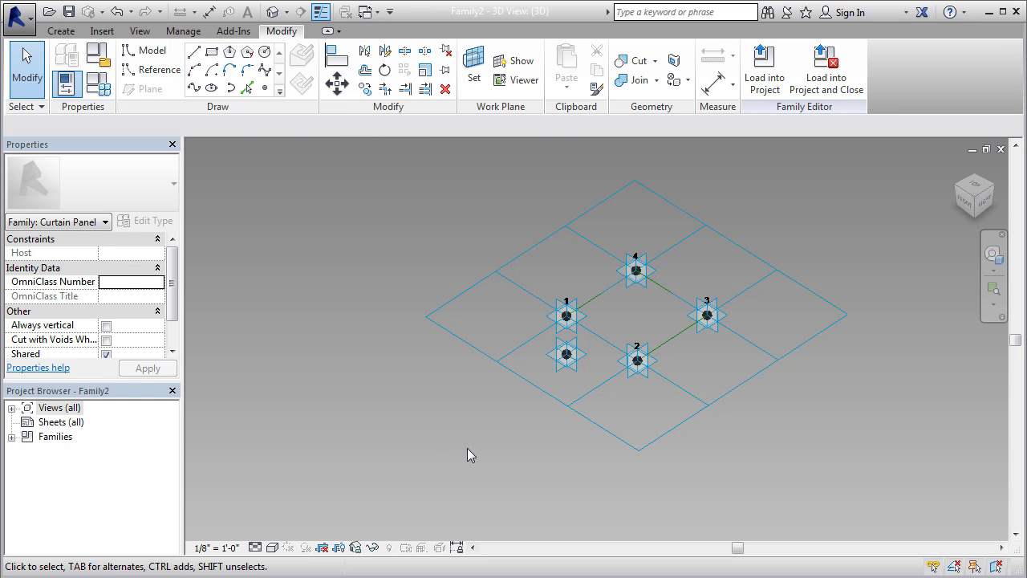